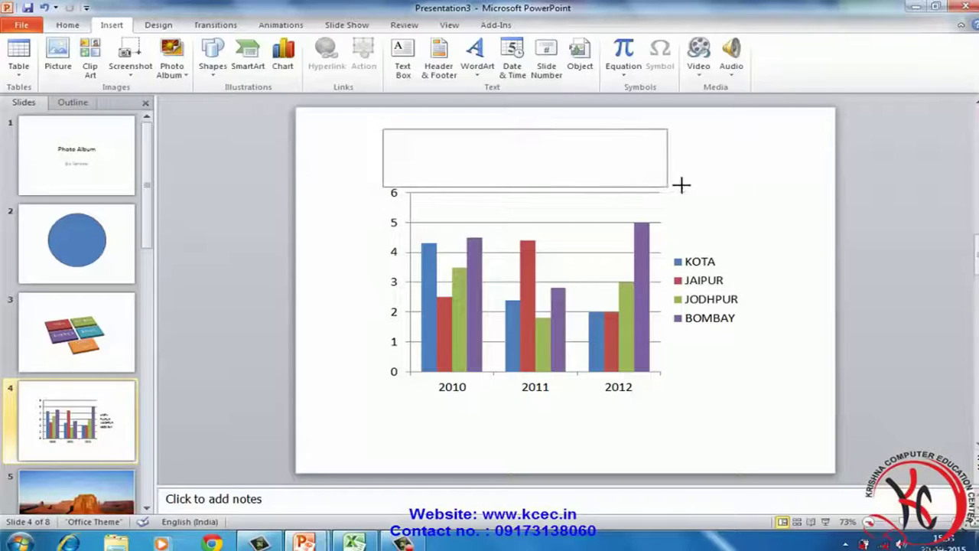
Draw a text box above the chart on slide 4 reading 'TALLY ONLINE TRAINING'
drag(384, 128, 685, 186)
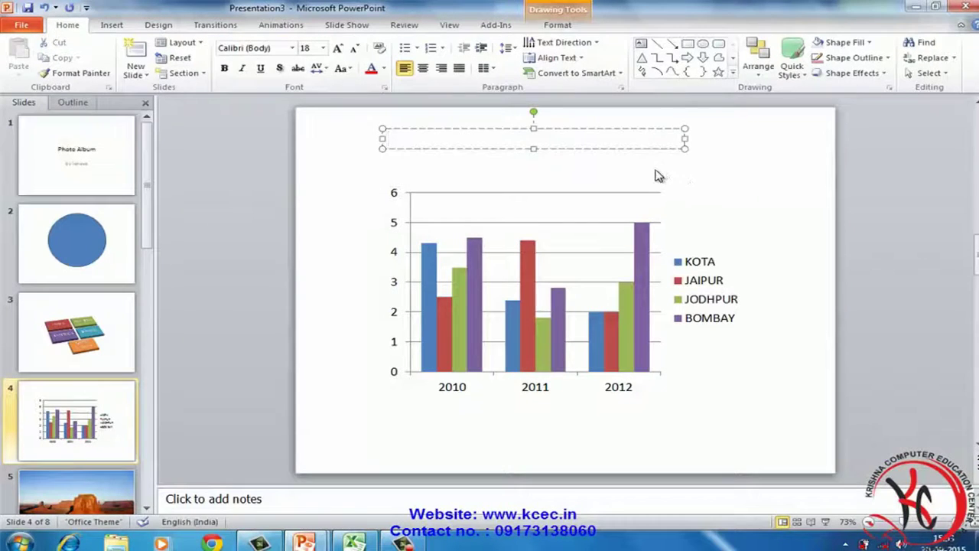
text(TALLY)
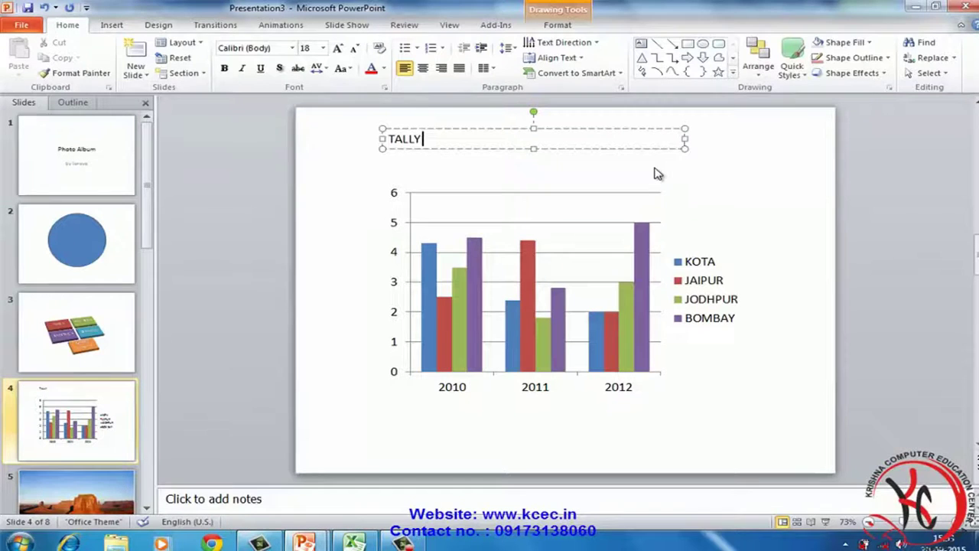
text( ONLIN)
text(E TRAI)
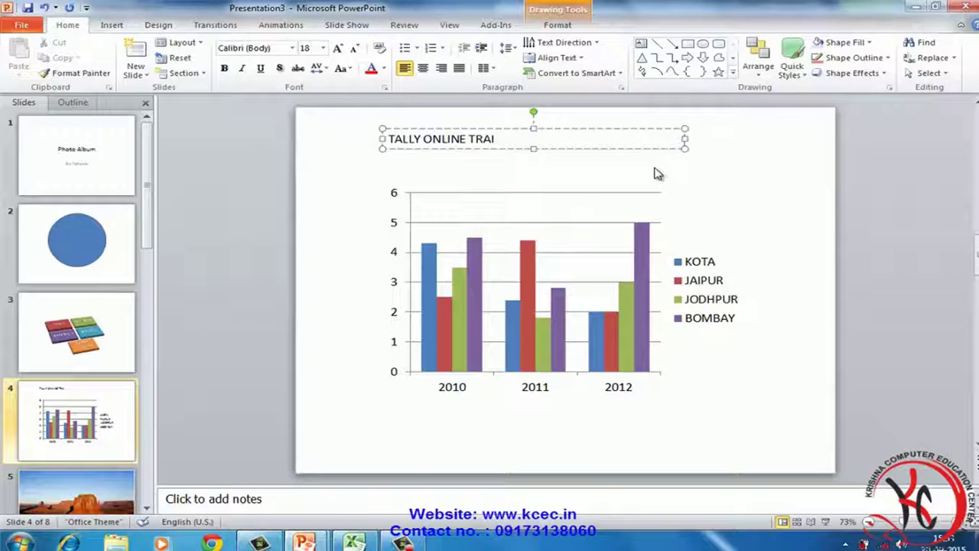
text(NING)
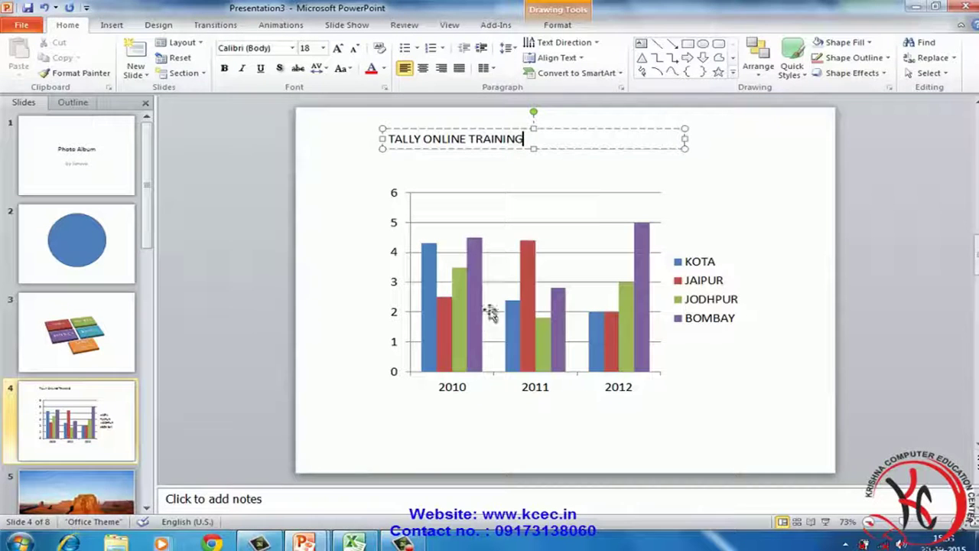
click(592, 193)
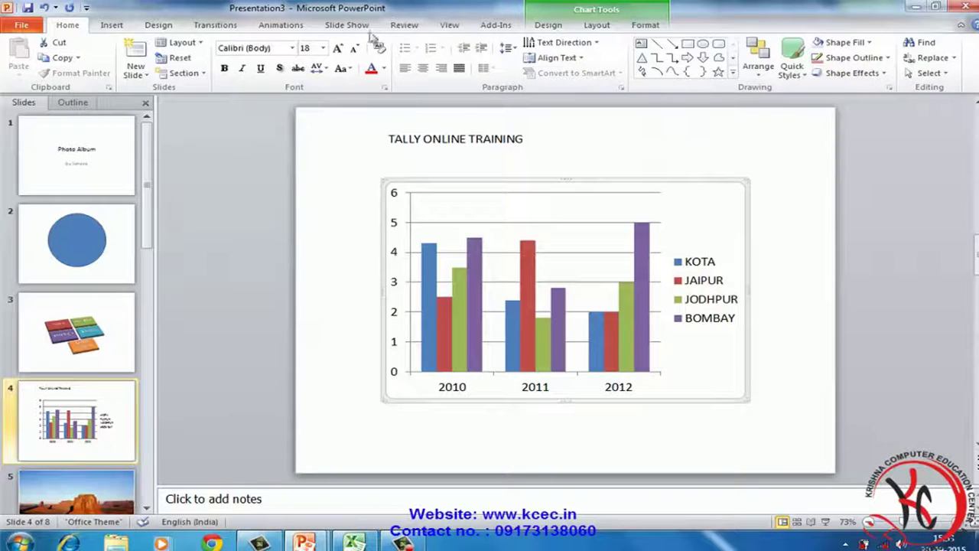
Turn on footer text holding the institute's address and apply it to all slides
click(115, 24)
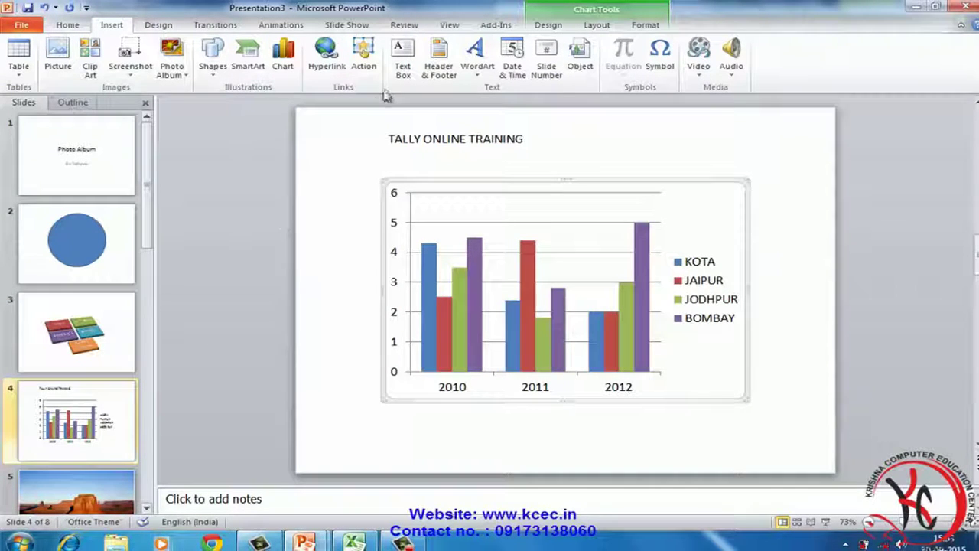
click(440, 69)
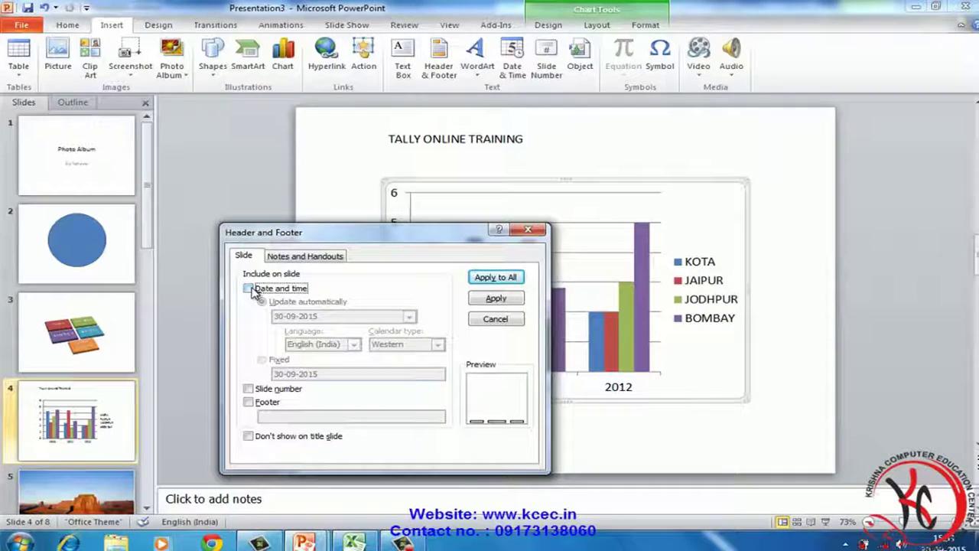
click(250, 403)
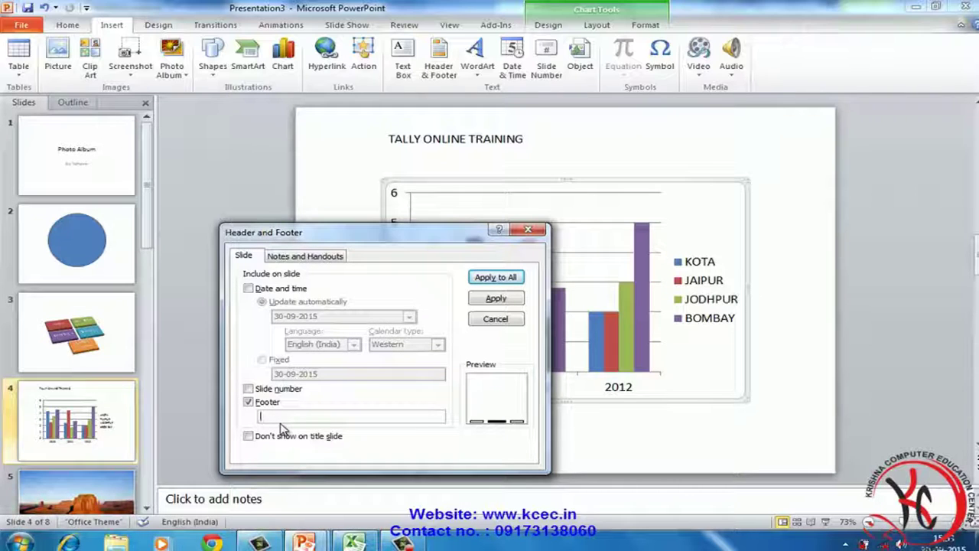
text(PALIWAL MARKET GUMANPURA K)
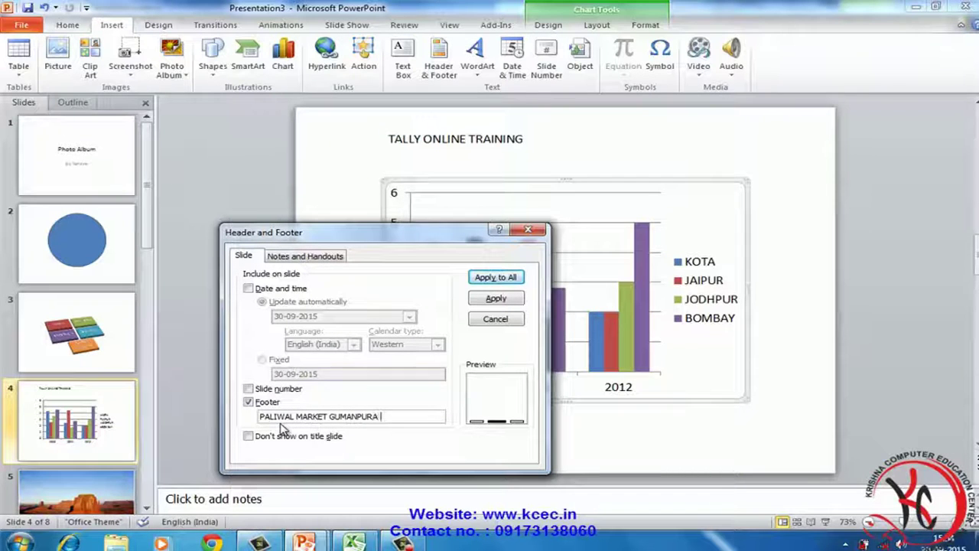
text(OTA)
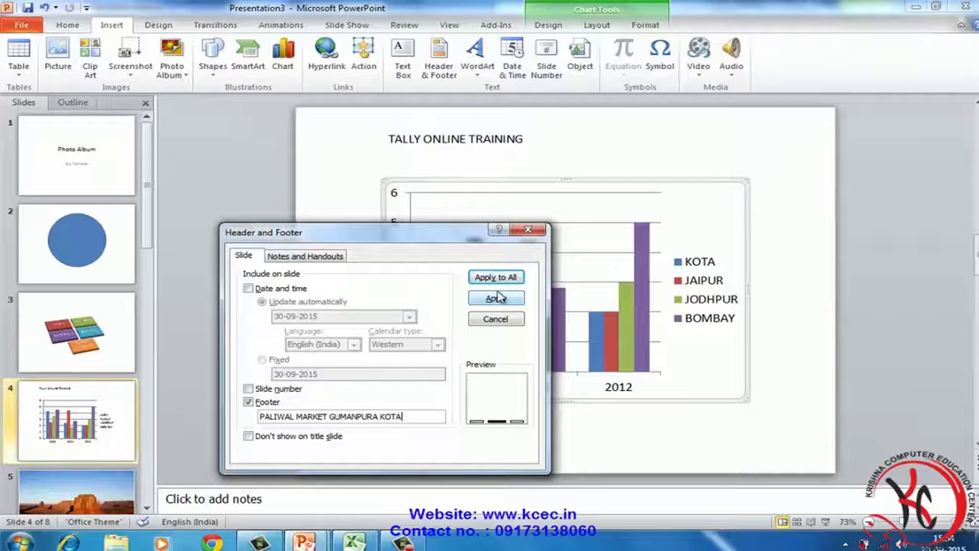
click(496, 277)
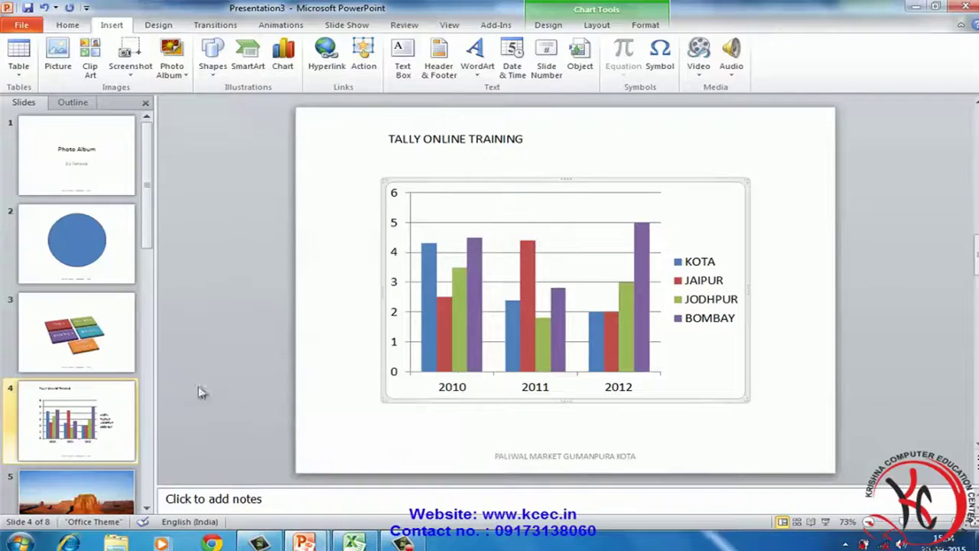
Step through slides 1 to 8, from the title slide to the jellyfish, confirming the footer
click(98, 168)
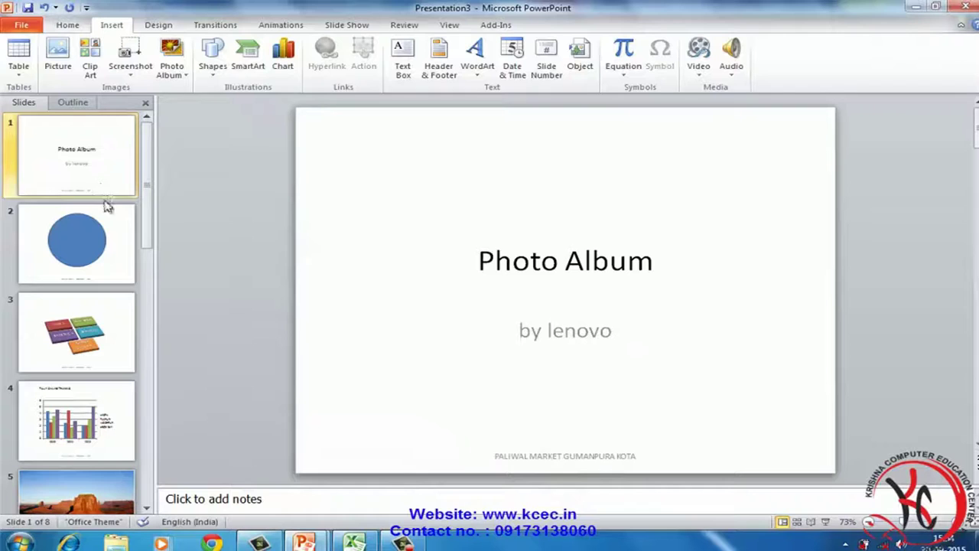
click(111, 265)
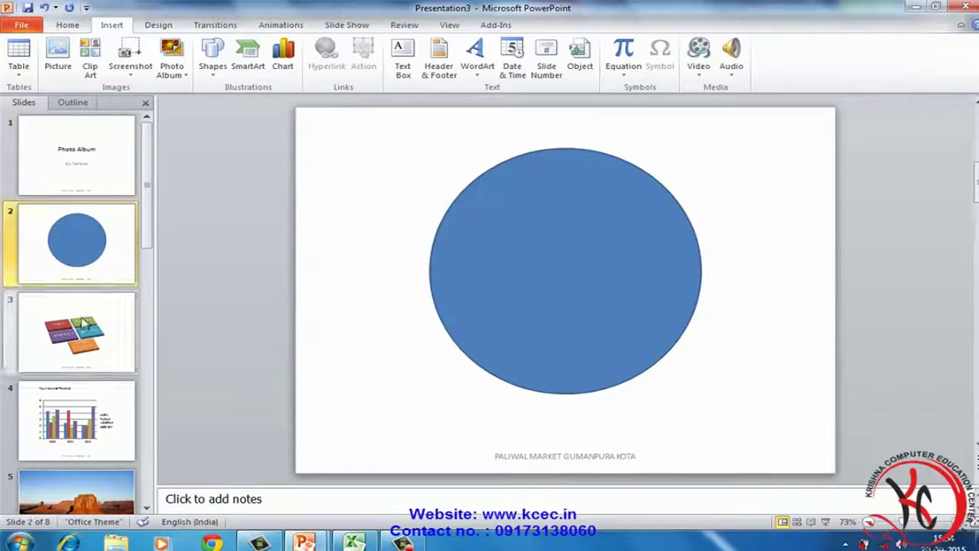
click(98, 302)
click(101, 411)
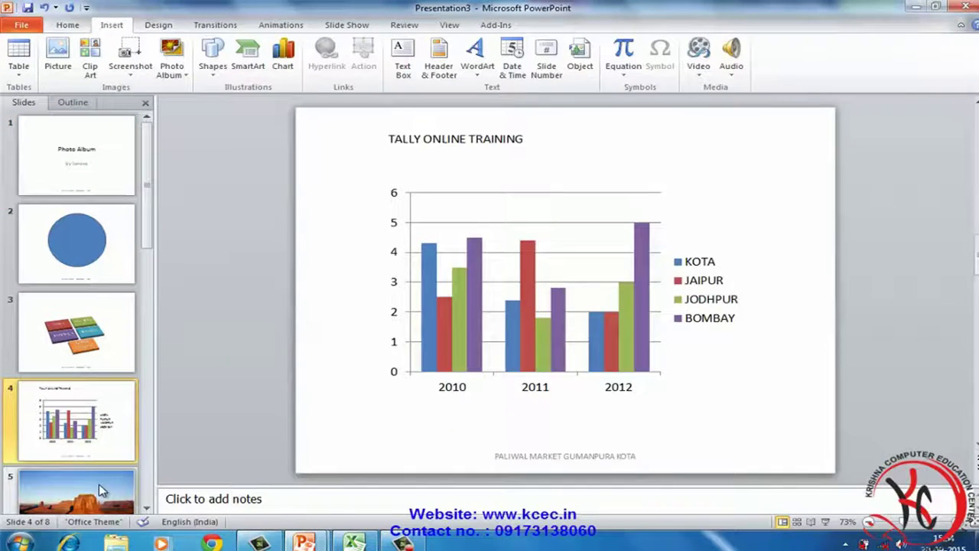
click(98, 483)
scroll(99, 429, down, 5)
click(98, 365)
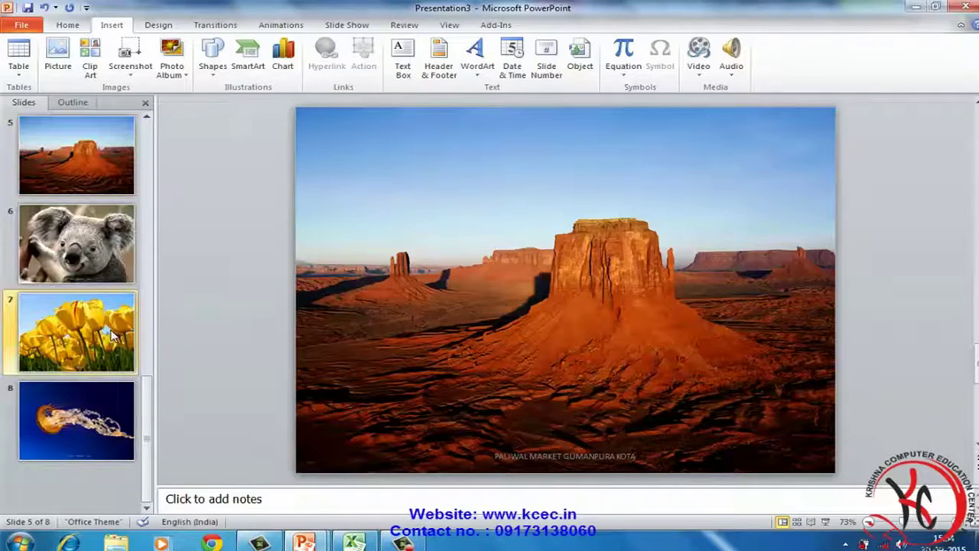
click(88, 239)
click(117, 403)
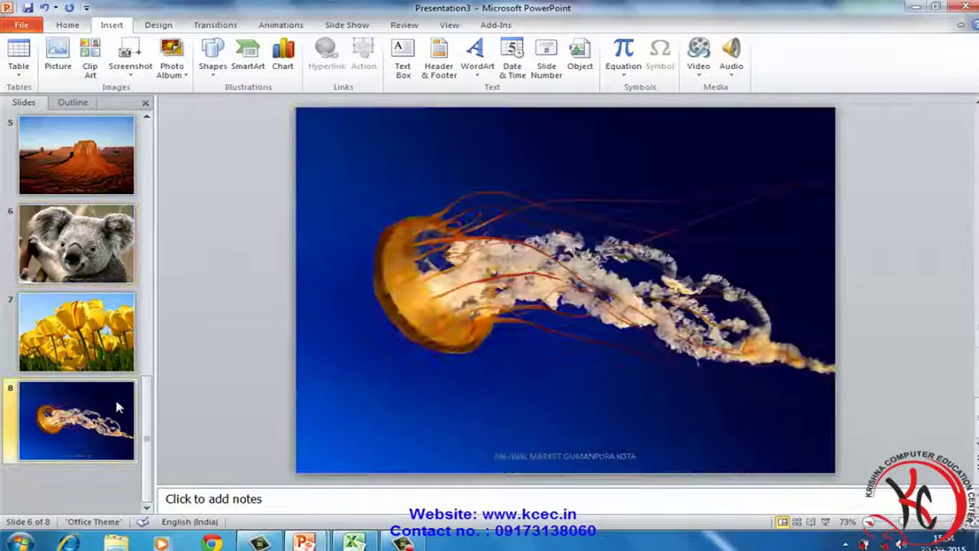
scroll(143, 339, up, 5)
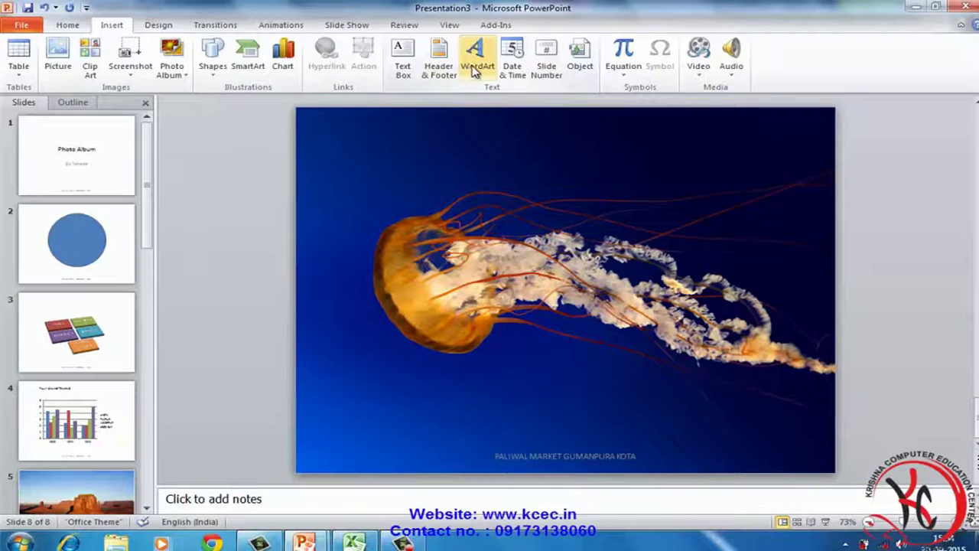
Apply an auto-updating date in 'Wednesday, 30 September 2015' format to all slides
click(513, 73)
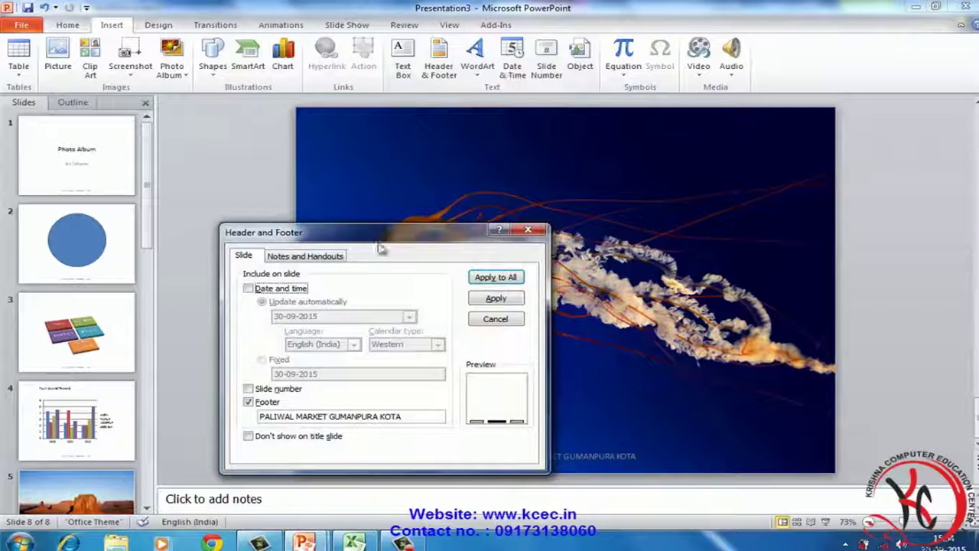
click(253, 290)
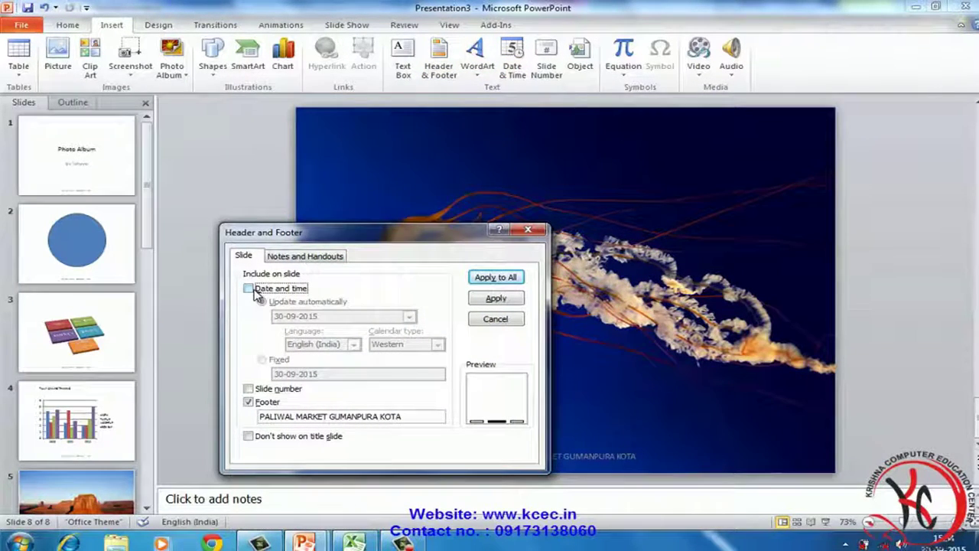
click(248, 289)
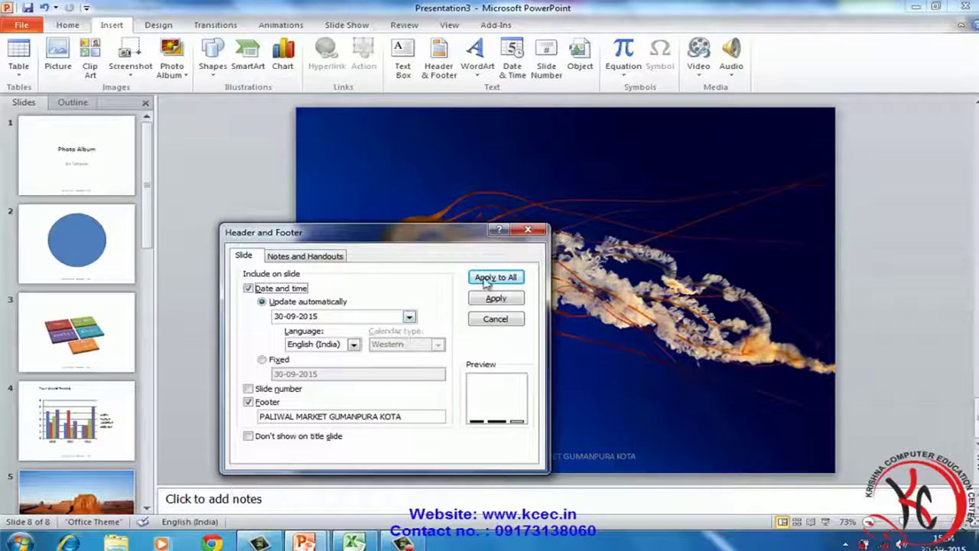
click(408, 317)
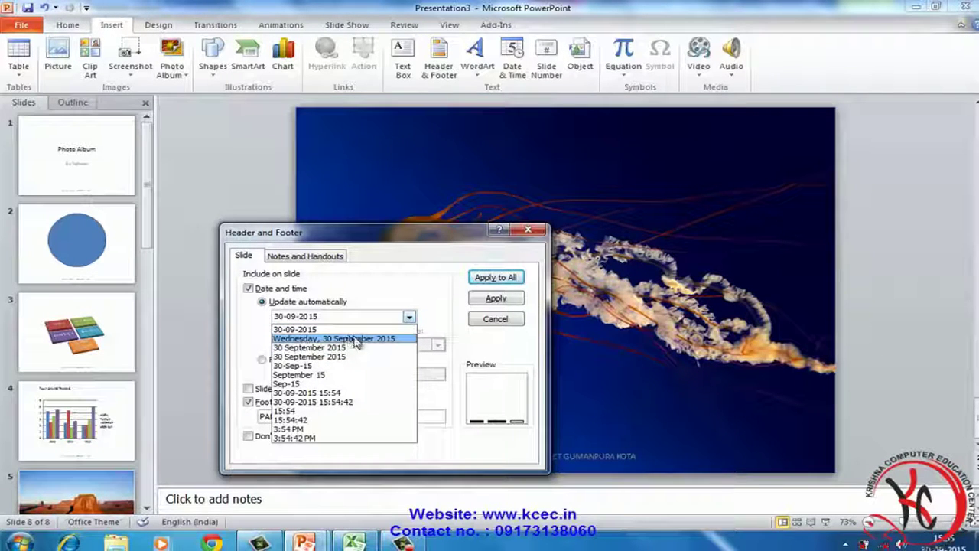
click(356, 339)
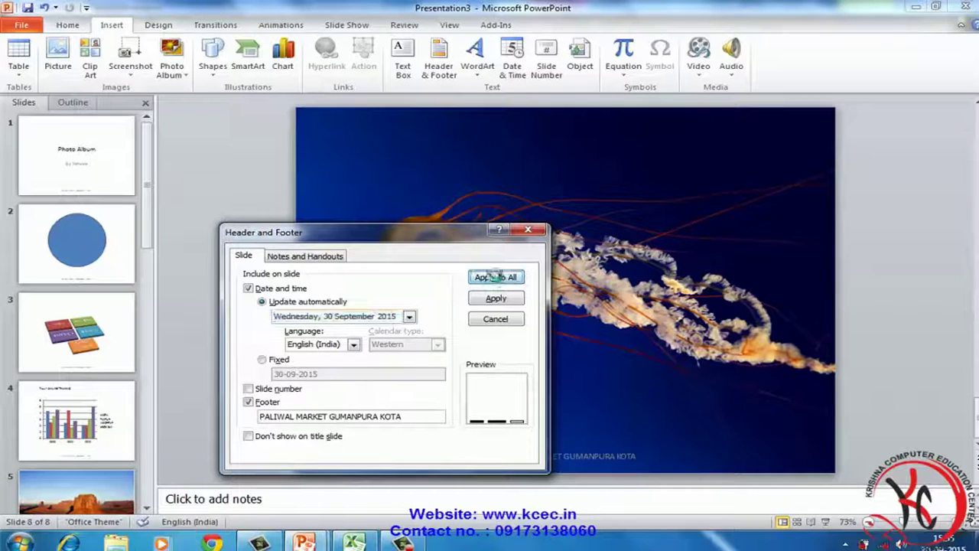
click(496, 278)
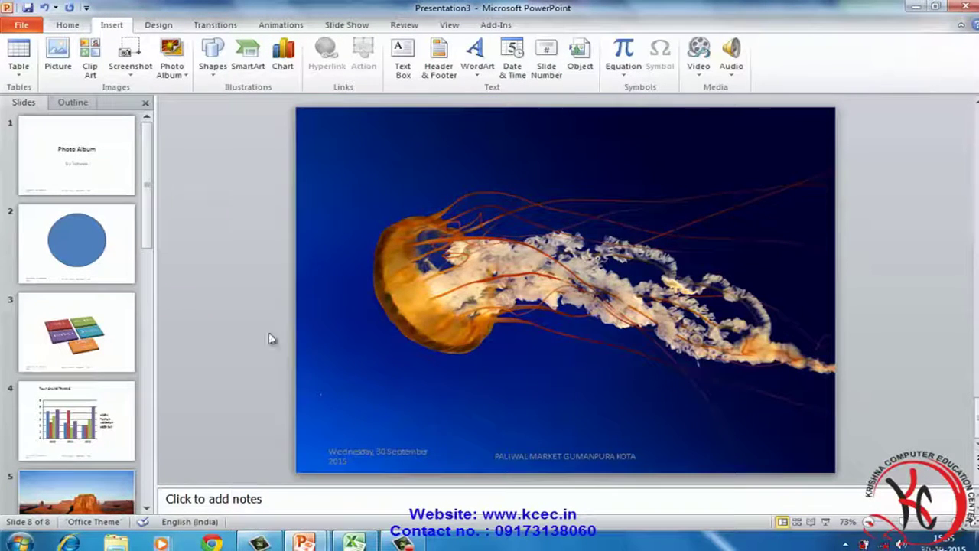
click(108, 162)
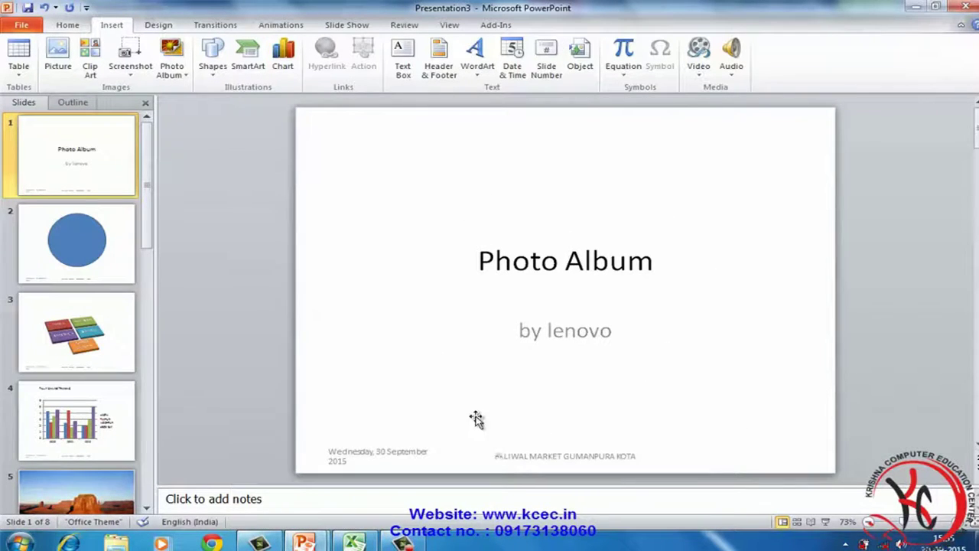
Add slide numbers to every slide through Header & Footer
click(544, 61)
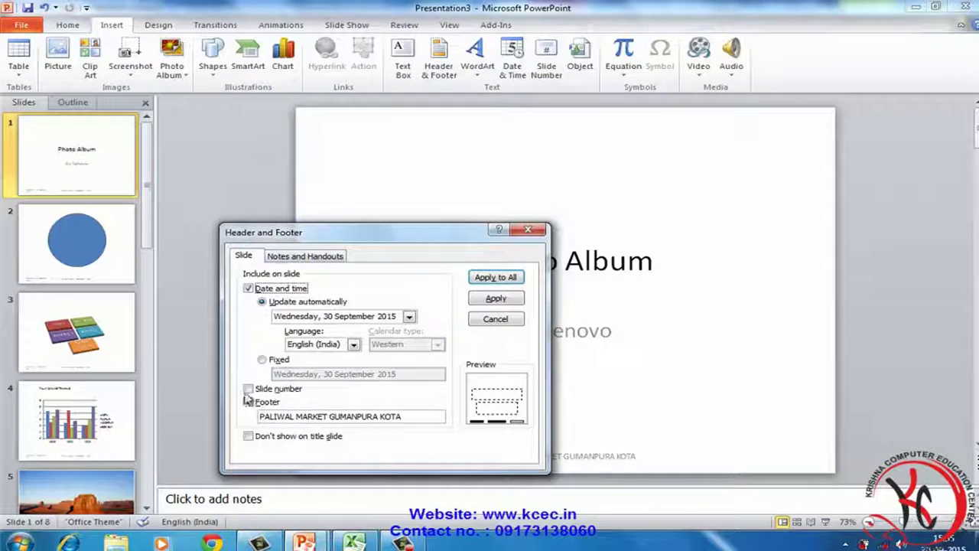
click(249, 389)
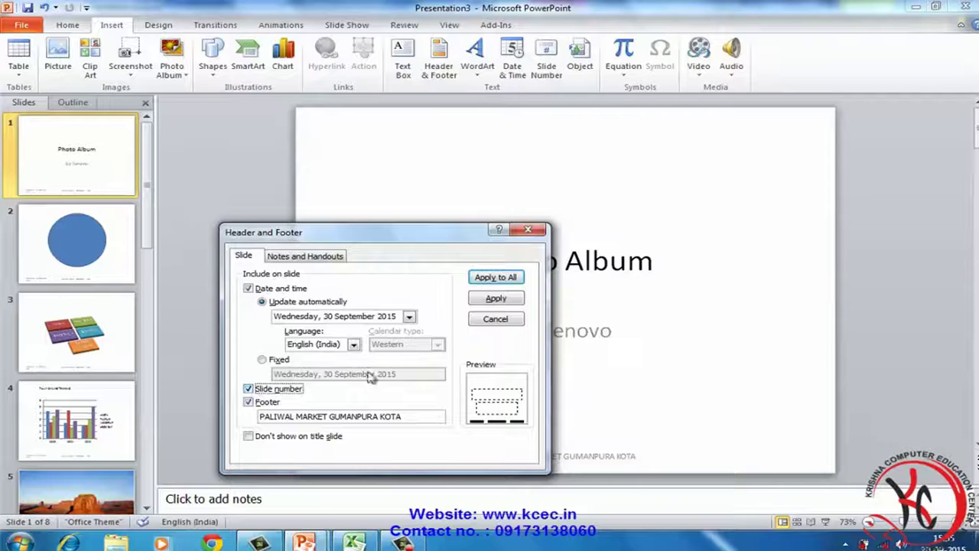
click(492, 278)
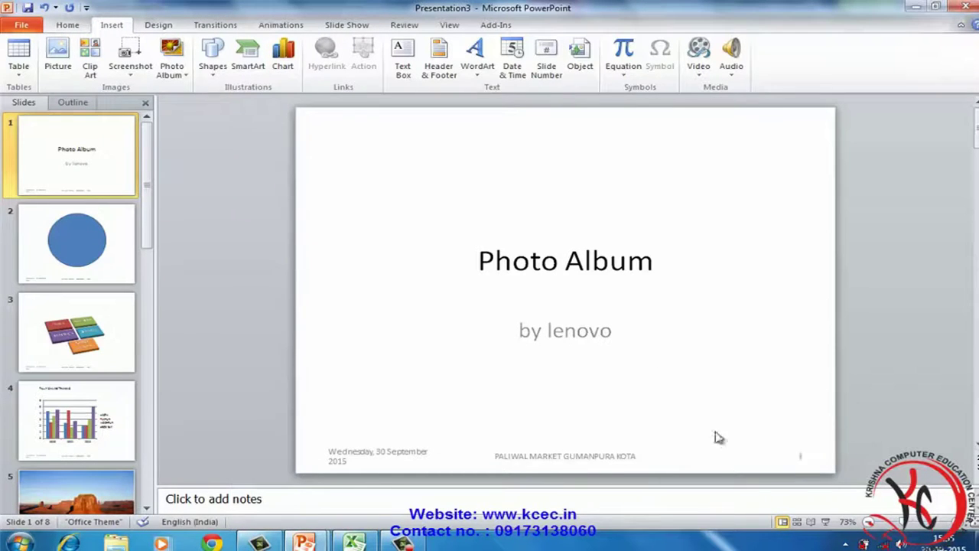
Move through the slides to slide 4 with the bar chart
click(77, 243)
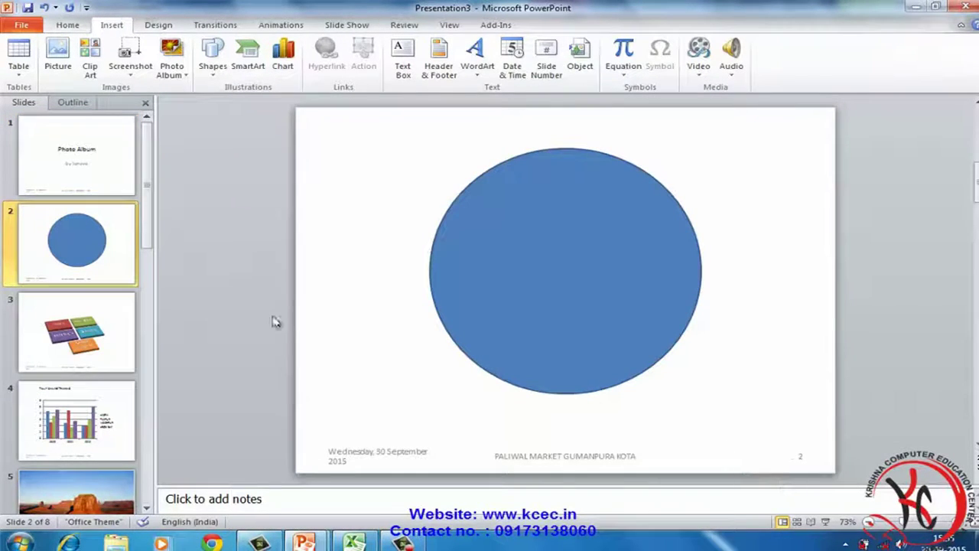
click(80, 342)
click(76, 418)
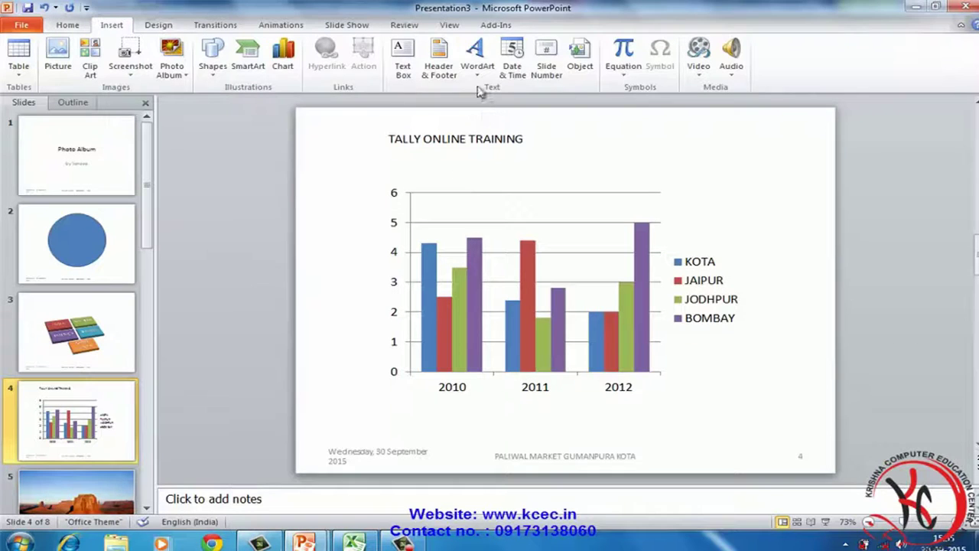
click(478, 58)
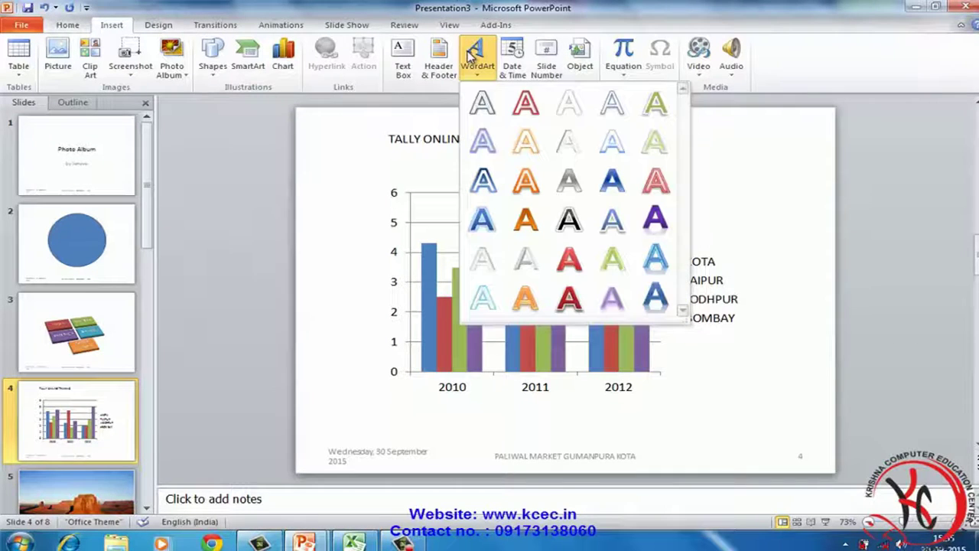
Insert red-style WordArt 'SOFTCOM COMPUTER', nudge the chart slightly, and move the WordArt beneath it
click(569, 300)
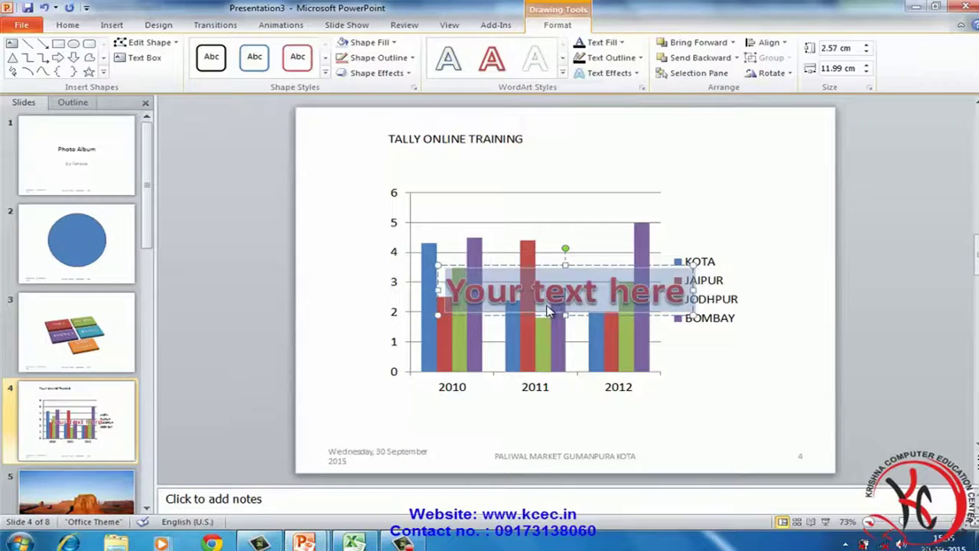
text(SOFTCOM)
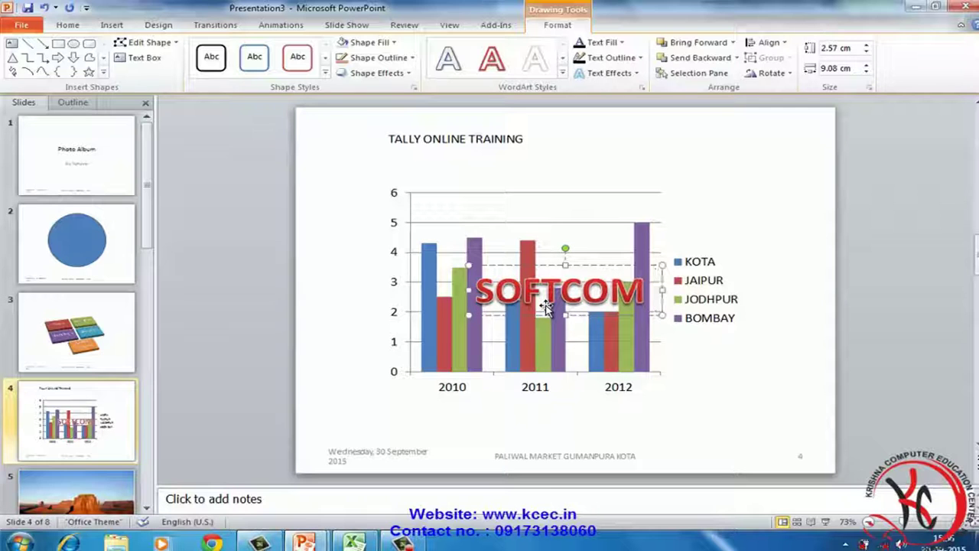
text( COMPUTER)
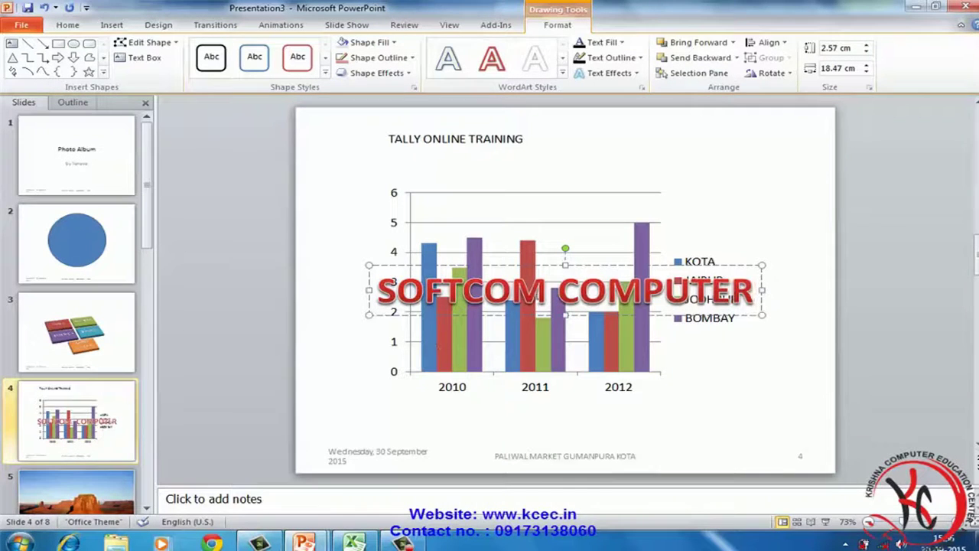
click(561, 183)
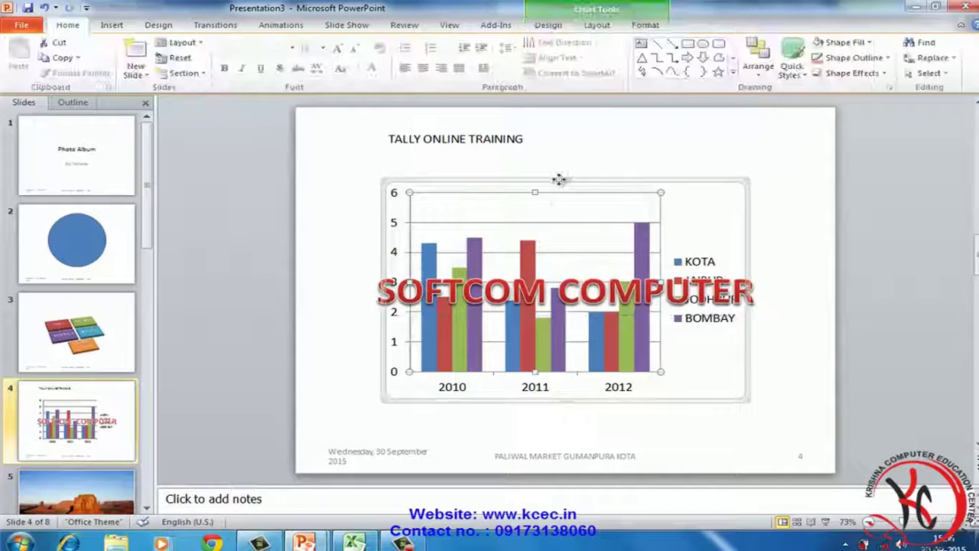
drag(571, 276, 568, 272)
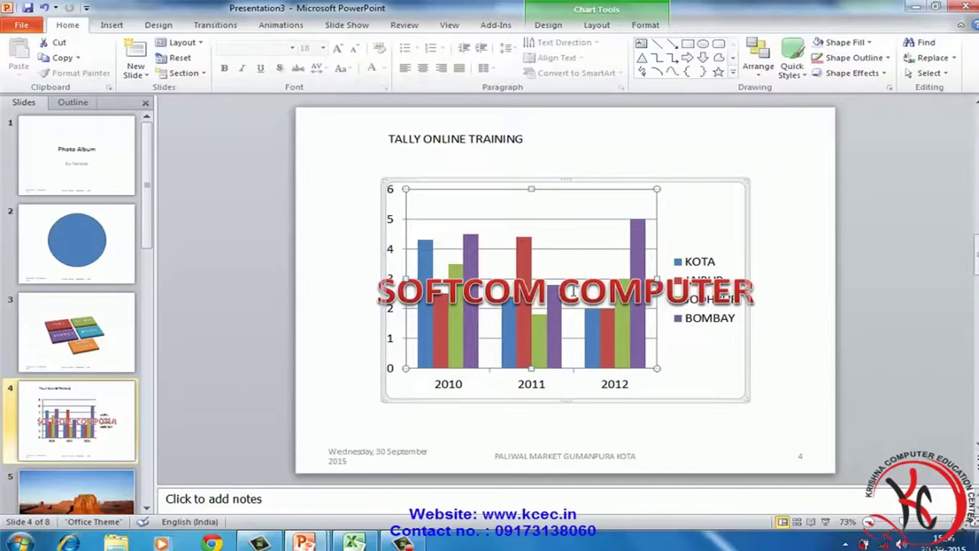
click(546, 290)
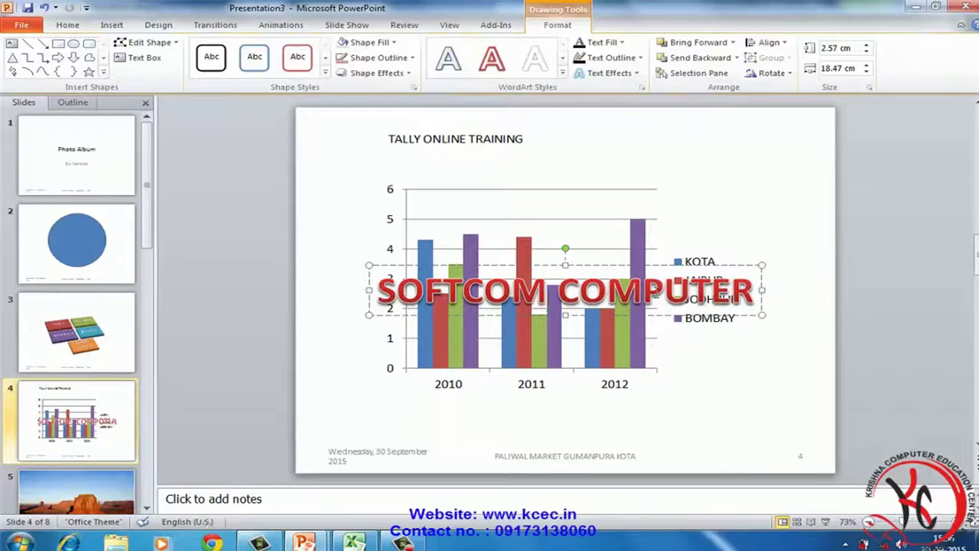
drag(570, 266, 553, 394)
click(729, 375)
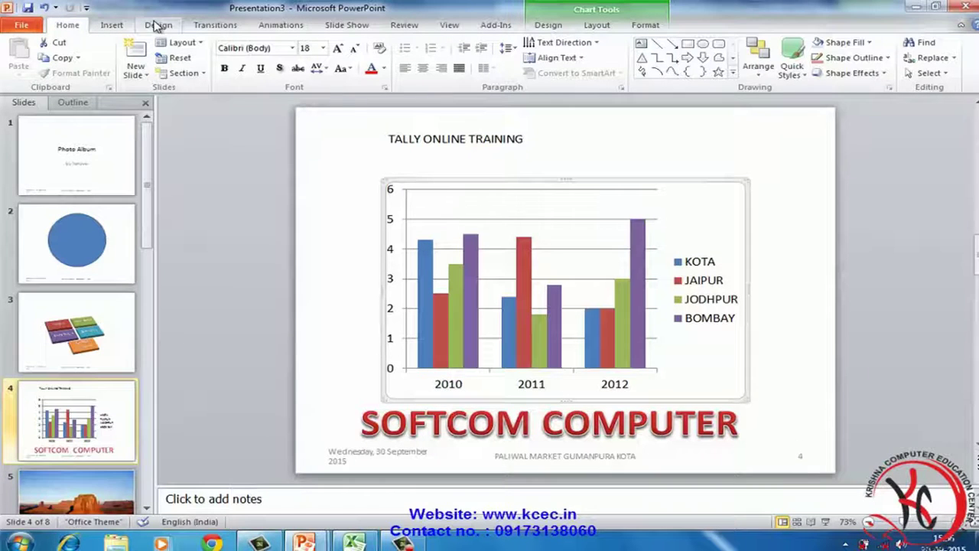
click(114, 28)
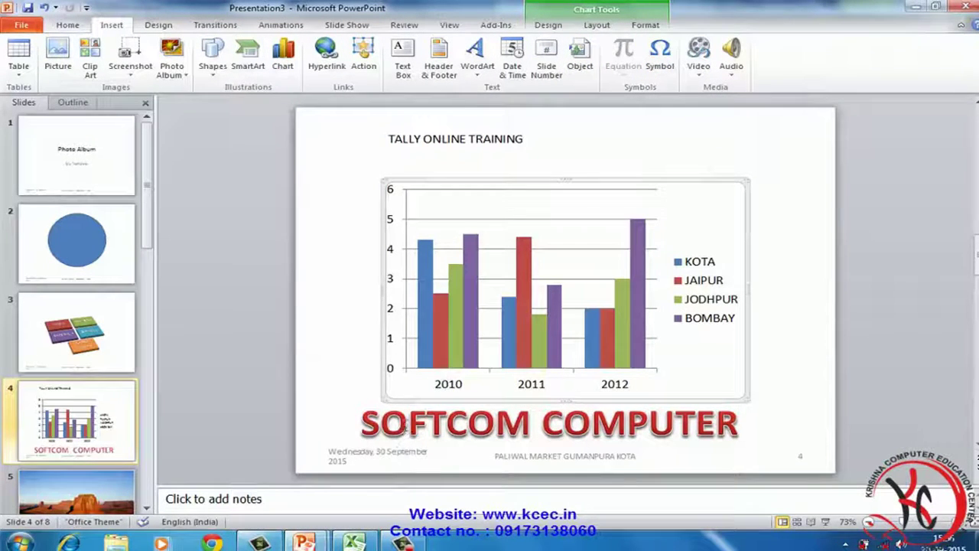
Insert the Wingdings 2 telephone symbol at the start of the SOFTCOM COMPUTER WordArt
click(407, 428)
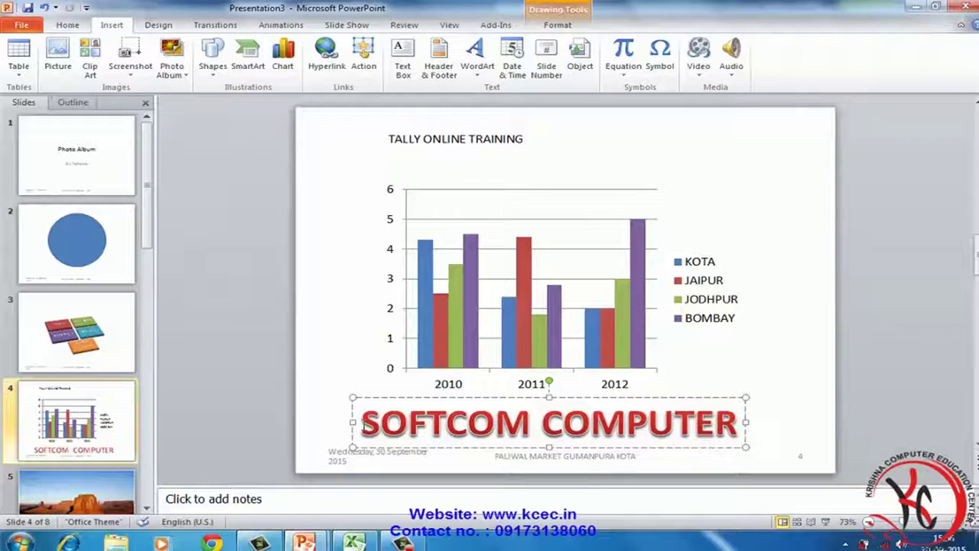
click(661, 60)
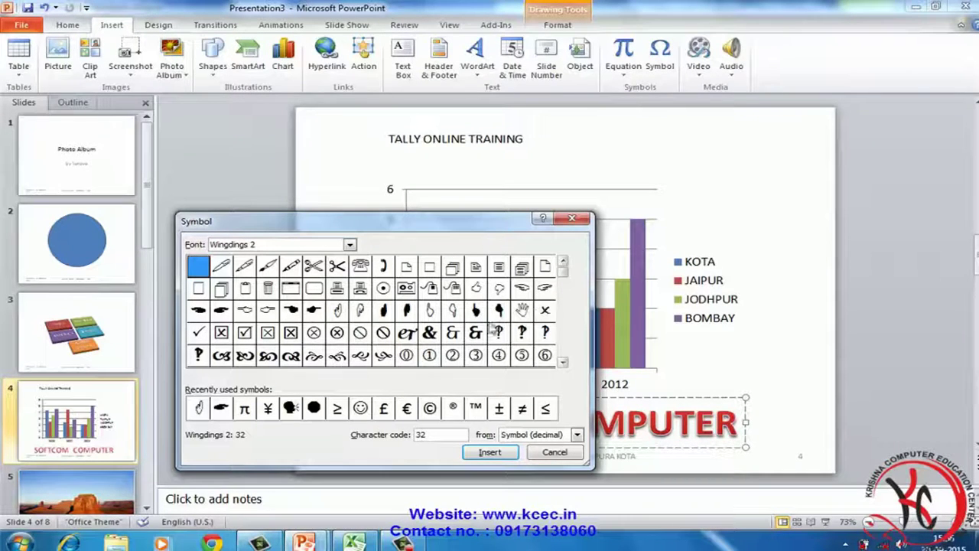
click(313, 266)
click(360, 268)
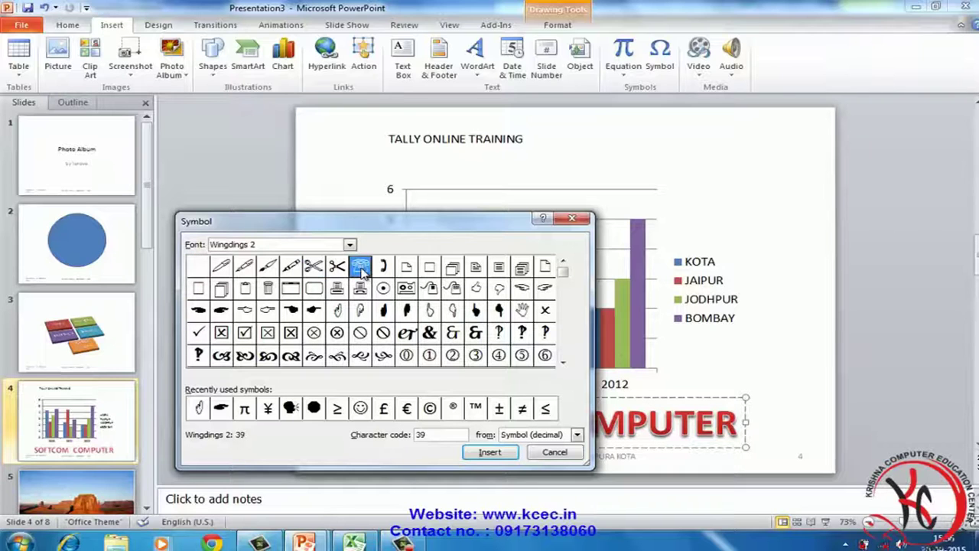
click(489, 453)
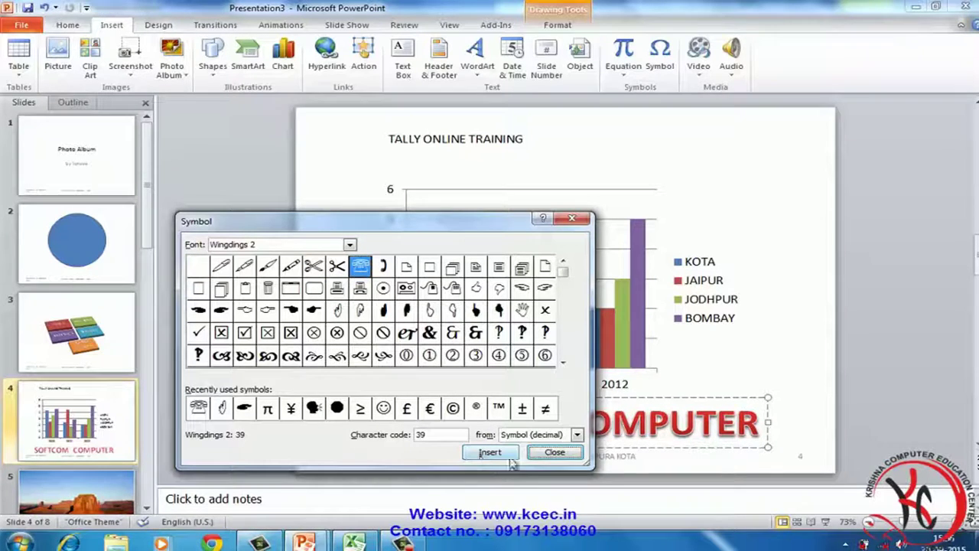
click(554, 453)
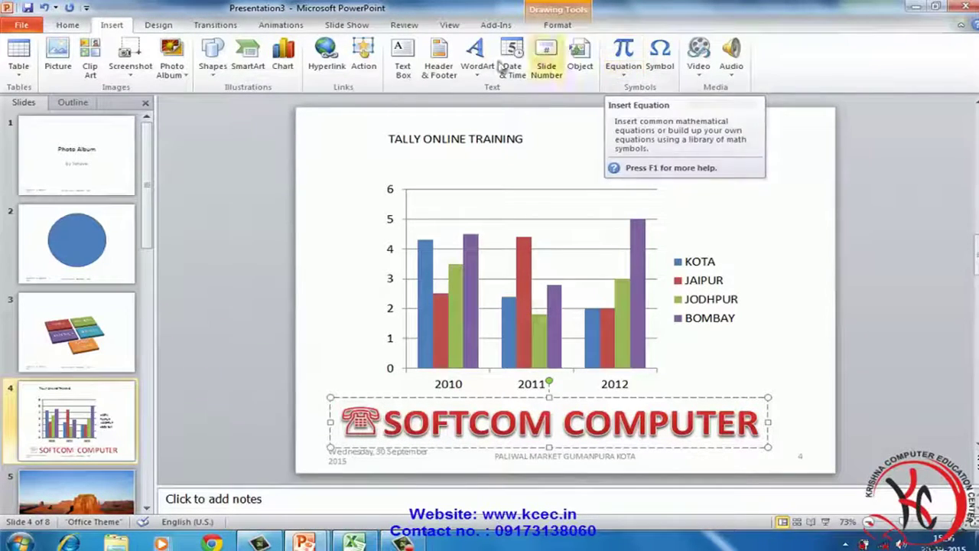
click(164, 26)
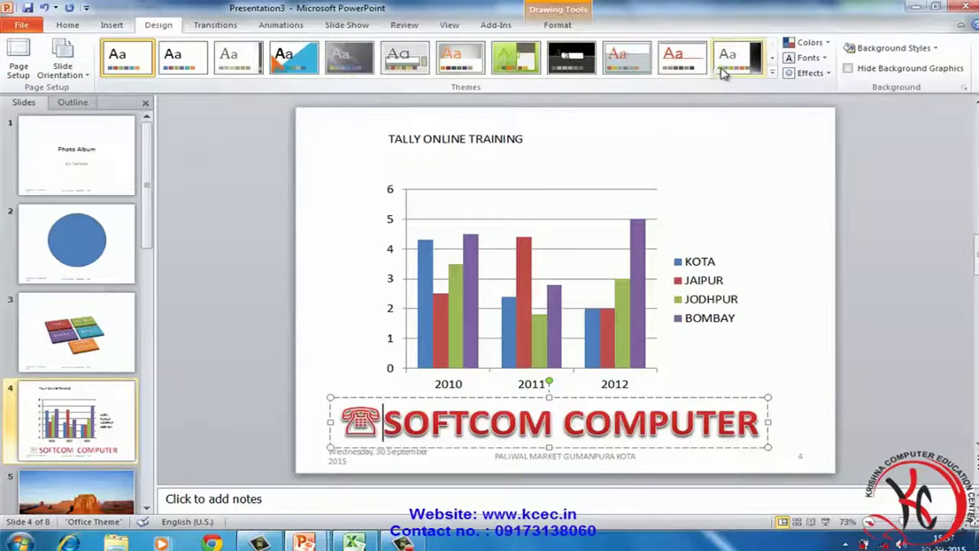
With slide 1 selected, apply the Flow theme and switch to a red built-in colour scheme
click(94, 170)
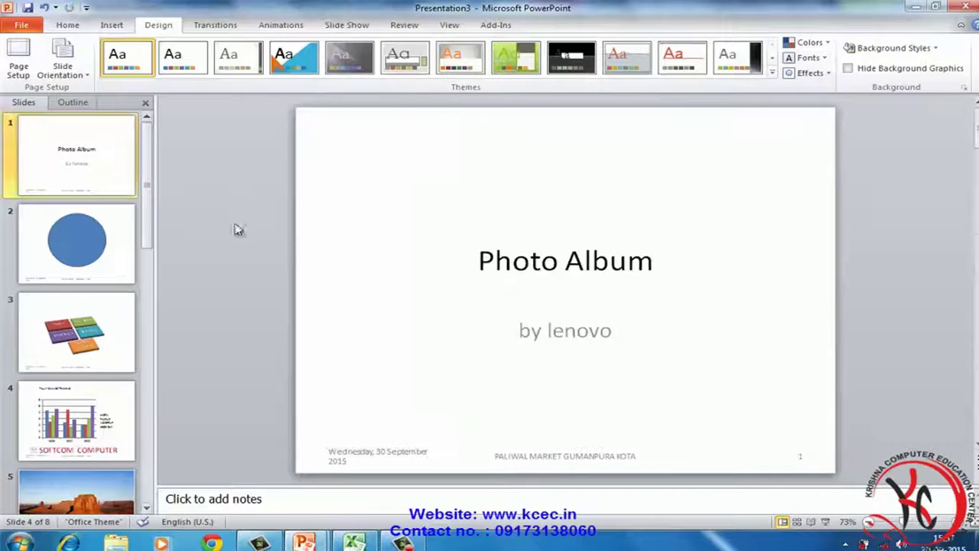
click(773, 75)
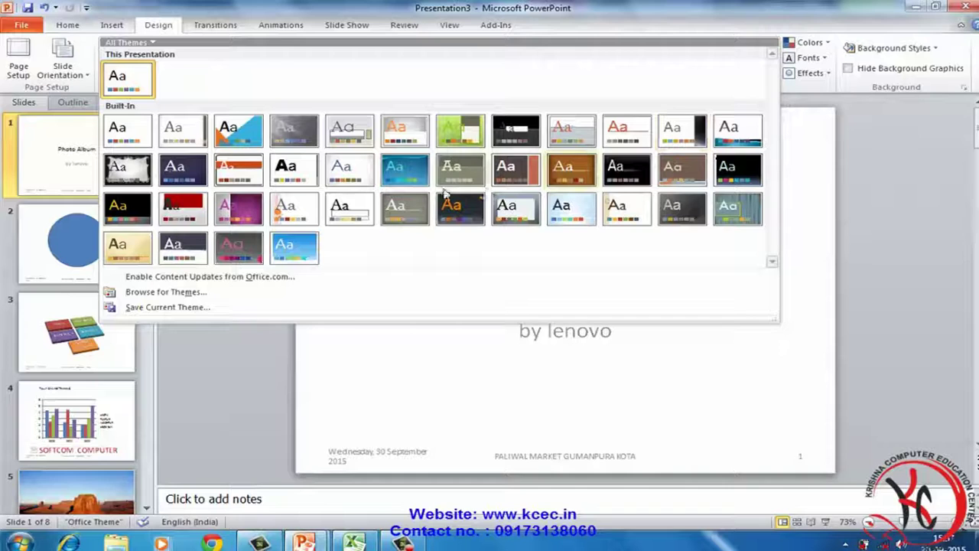
click(400, 172)
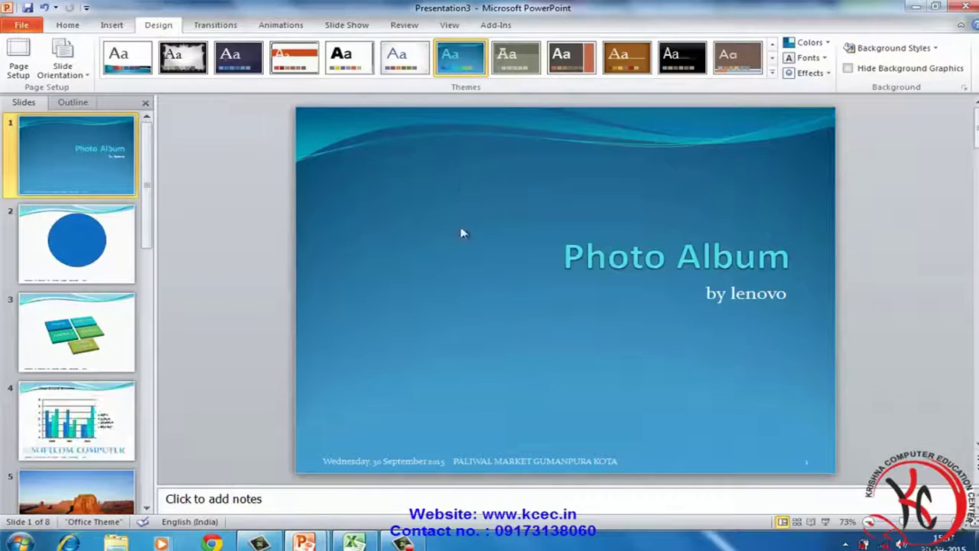
click(812, 43)
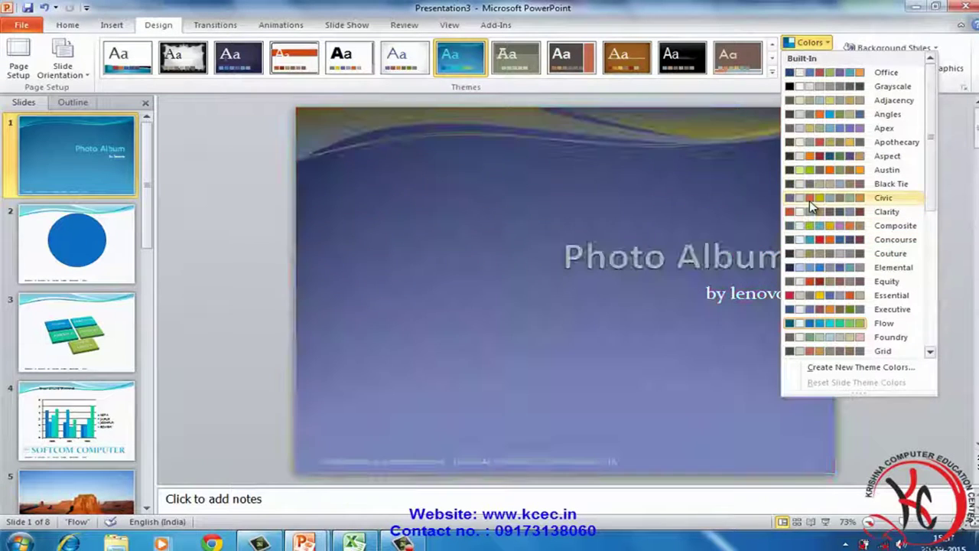
click(815, 218)
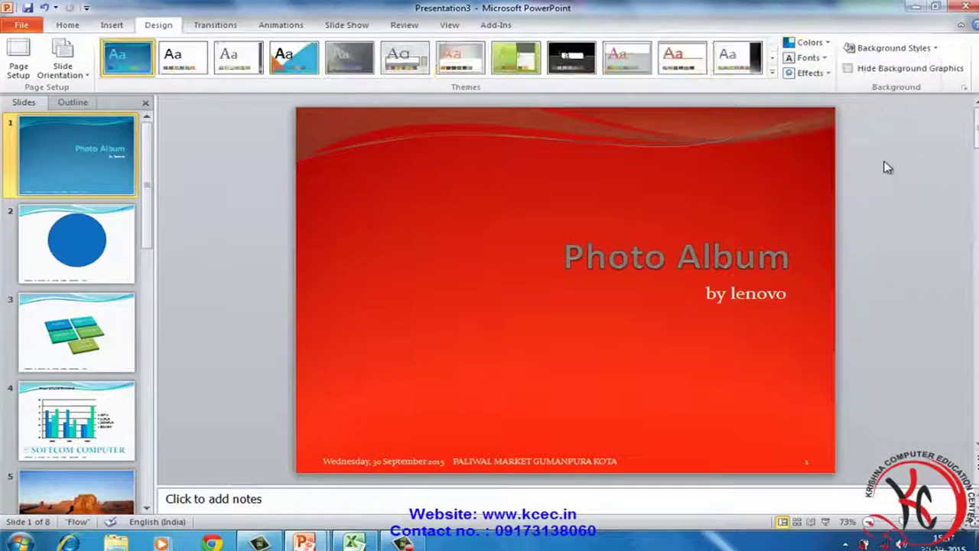
click(808, 57)
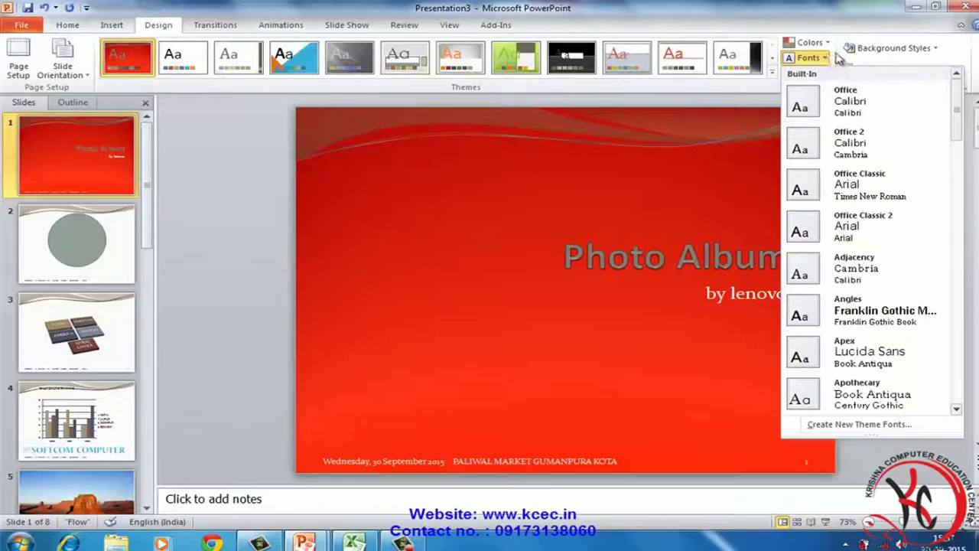
click(811, 59)
click(811, 73)
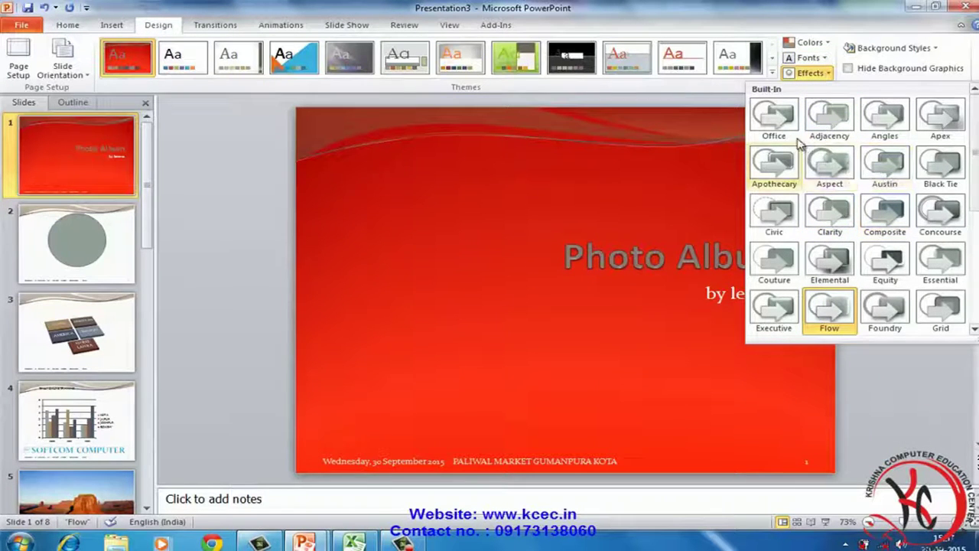
click(774, 123)
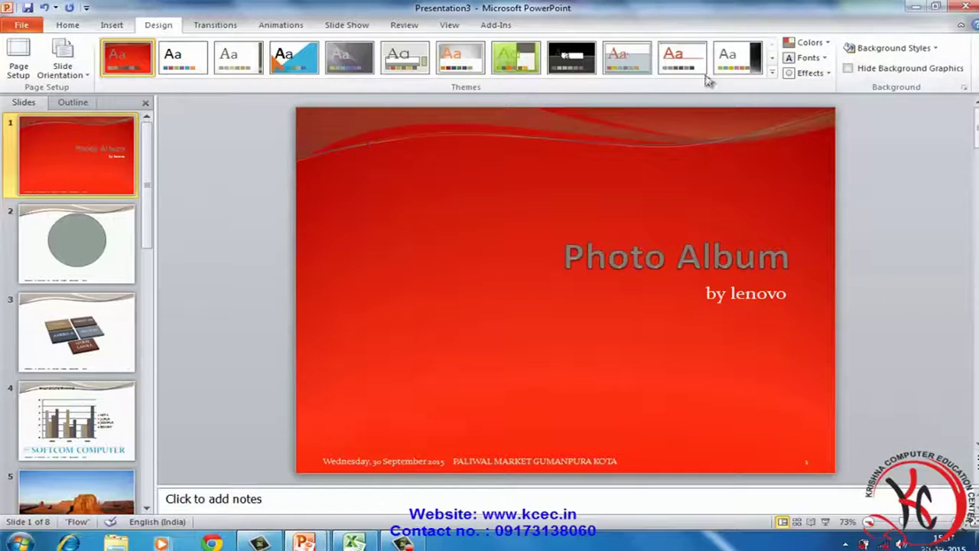
click(921, 53)
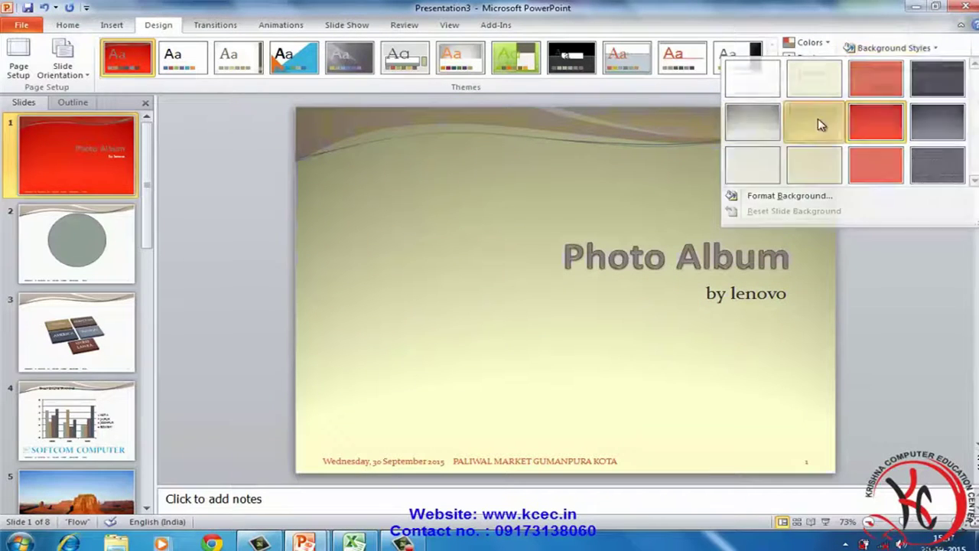
Apply the cream gradient background to all slides, keeping the Flow wave graphics visible on slide 1
click(816, 121)
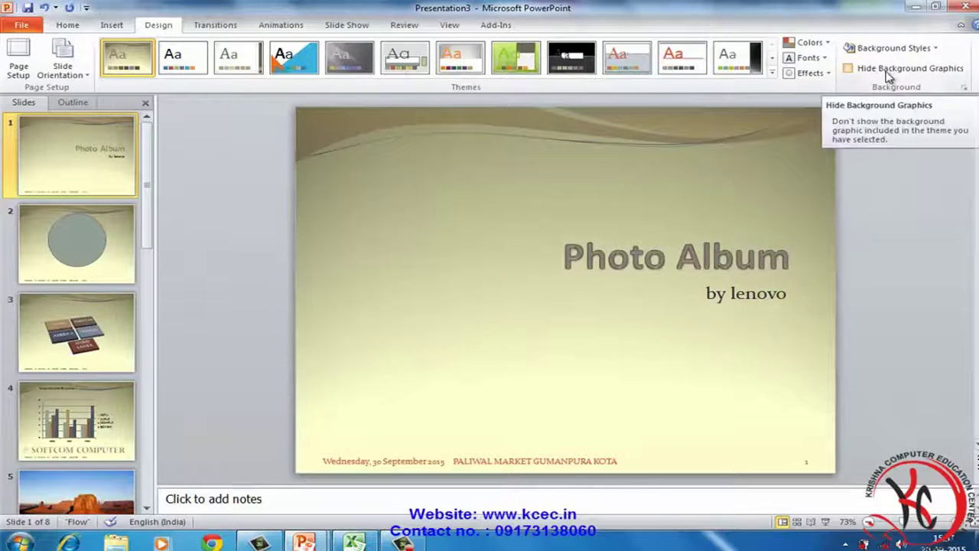
click(848, 70)
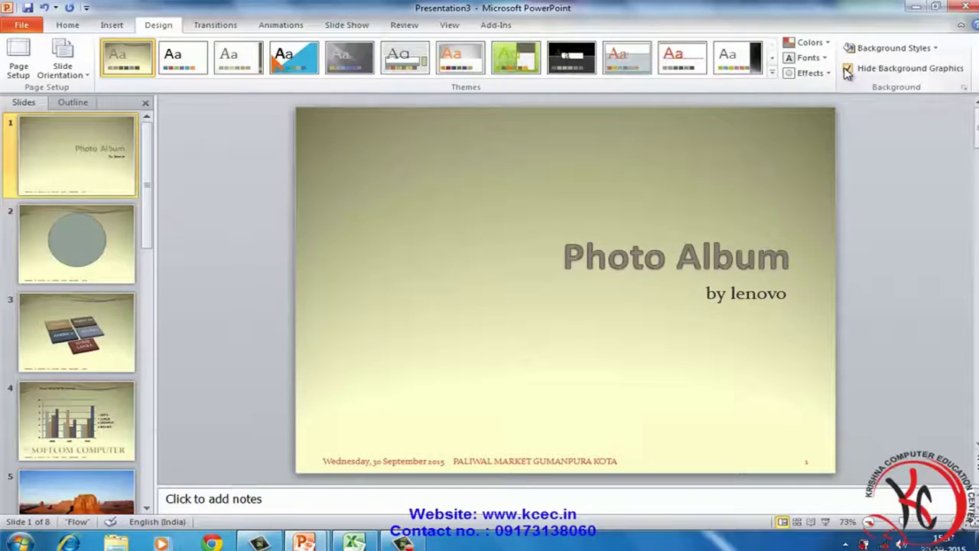
click(857, 70)
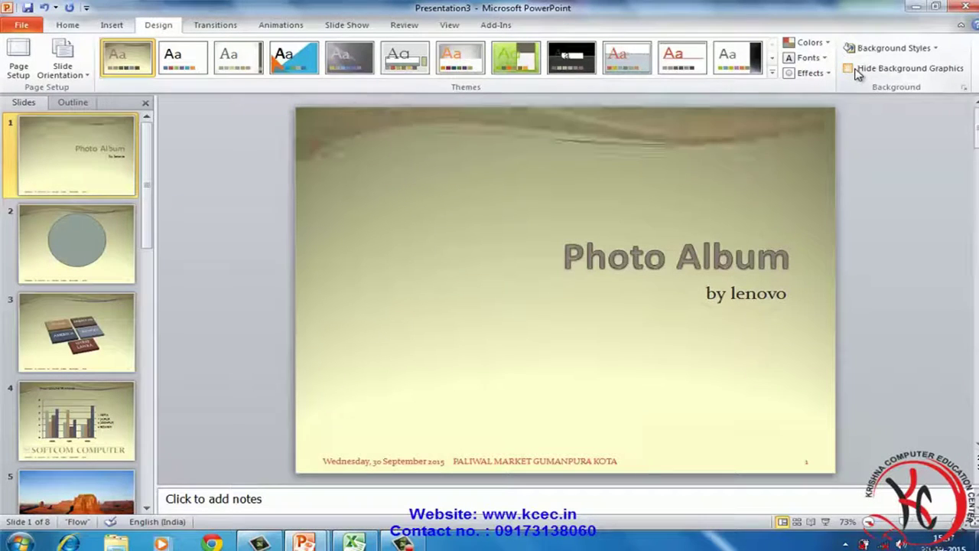
click(857, 71)
click(858, 70)
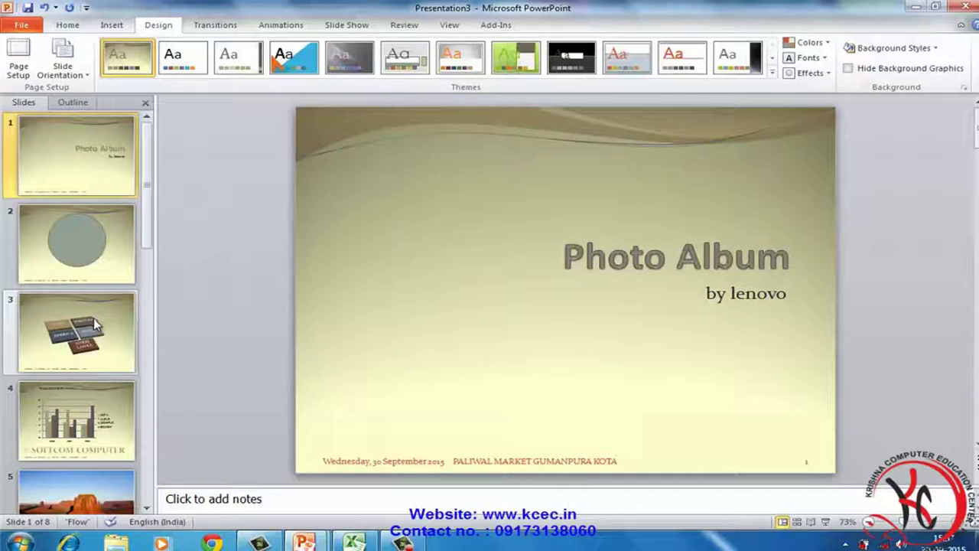
scroll(92, 320, down, 3)
scroll(90, 322, down, 1)
Set the Photo Album title slide's background to a light pink solid fill
click(964, 89)
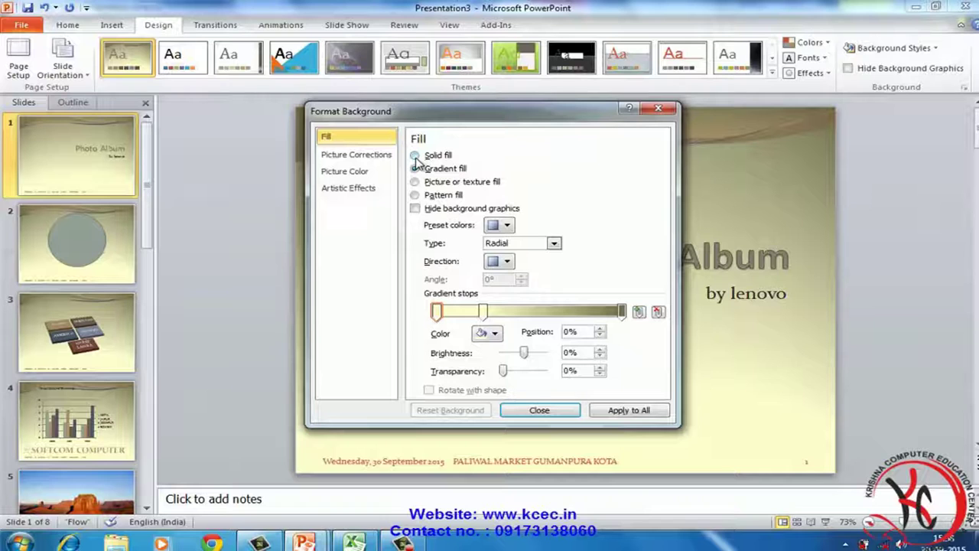
click(416, 156)
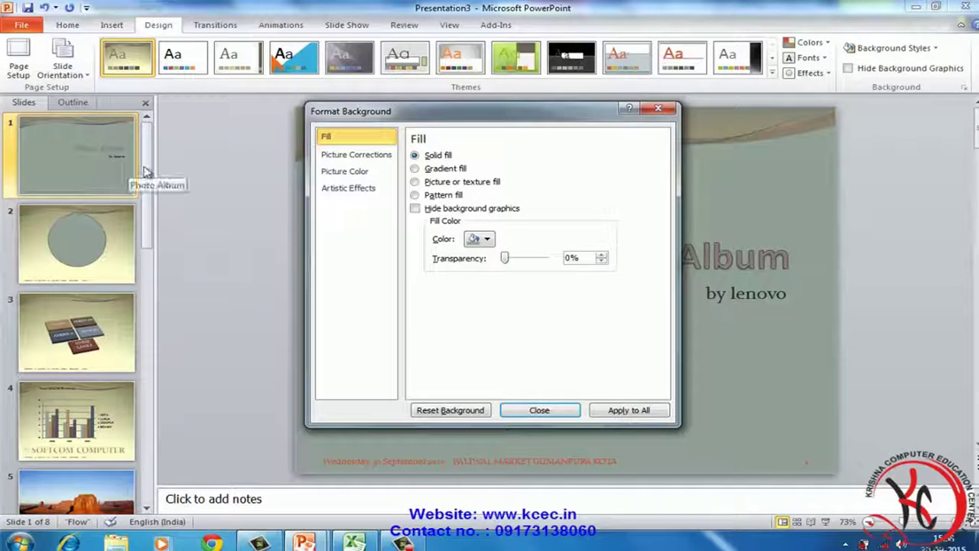
click(487, 239)
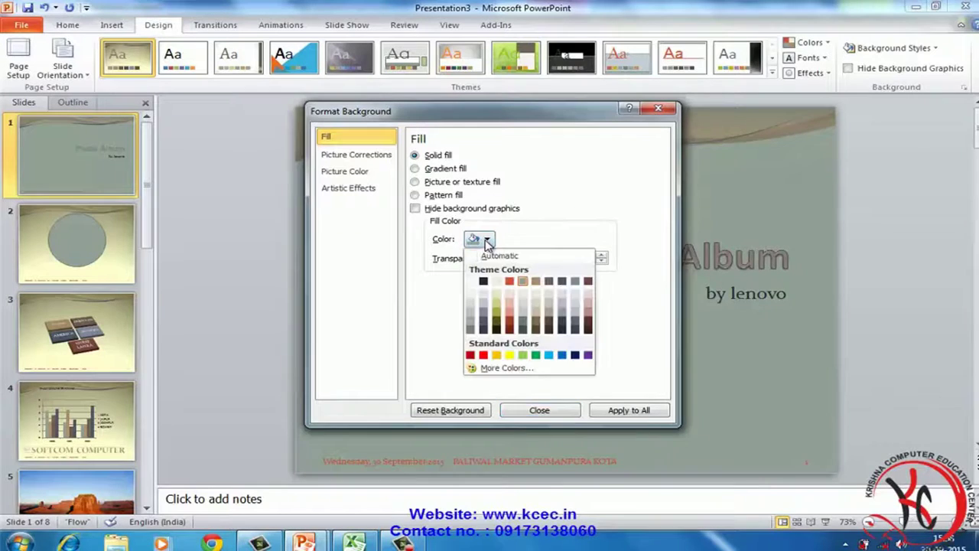
click(514, 310)
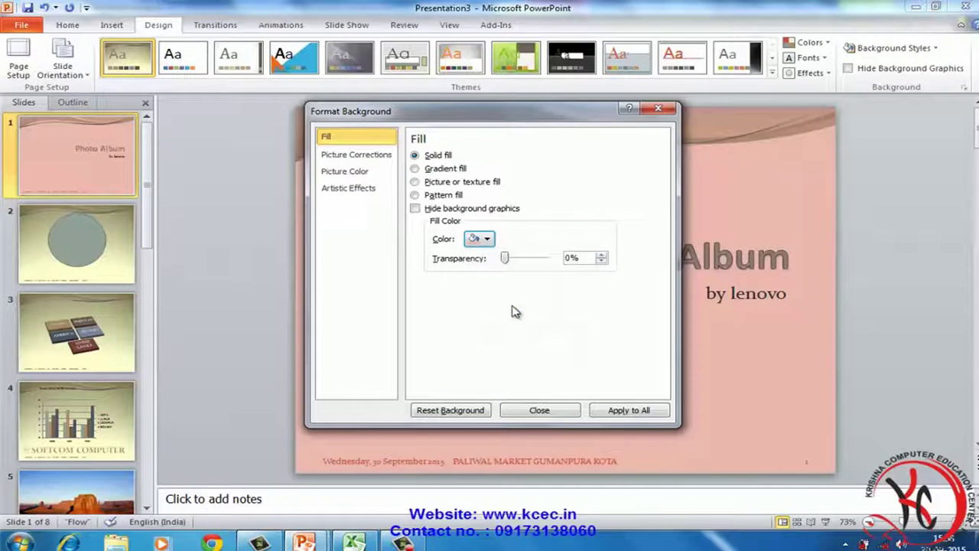
Give slide 2 the teal-blue preset gradient, then switch slide 3 to picture or texture fill
click(87, 269)
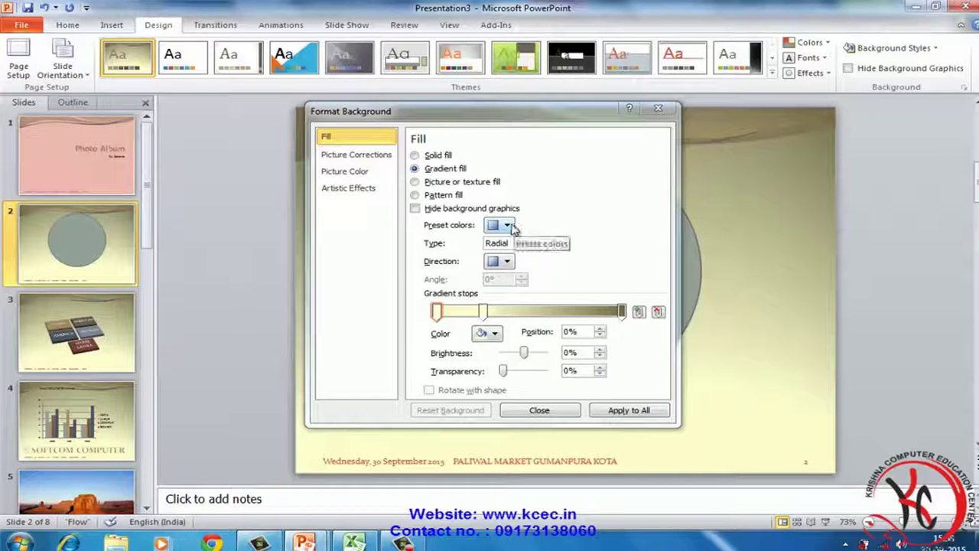
click(508, 225)
click(526, 283)
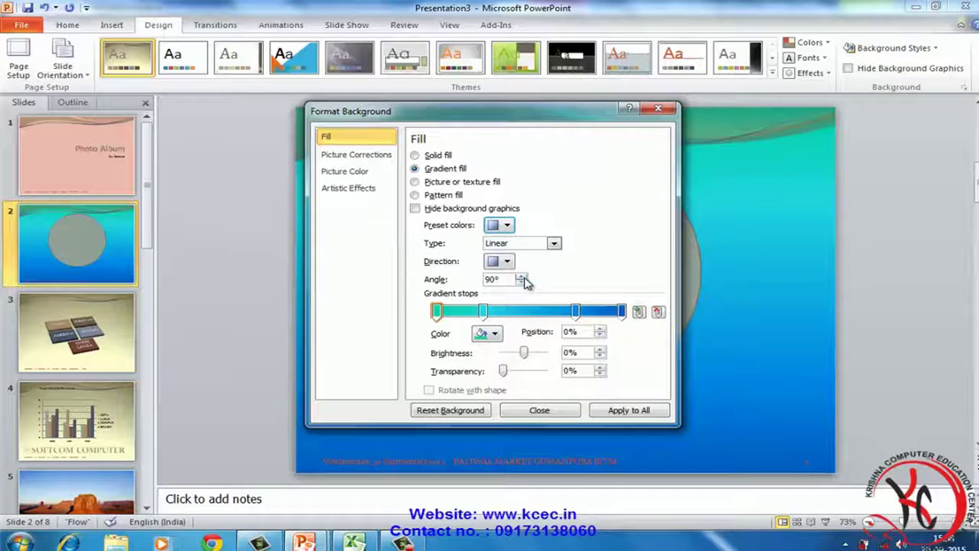
click(88, 331)
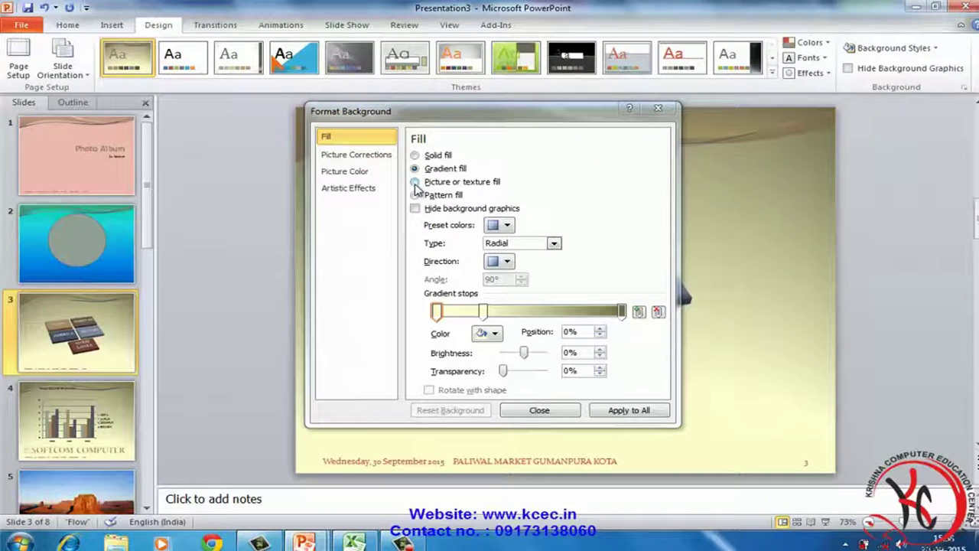
click(415, 183)
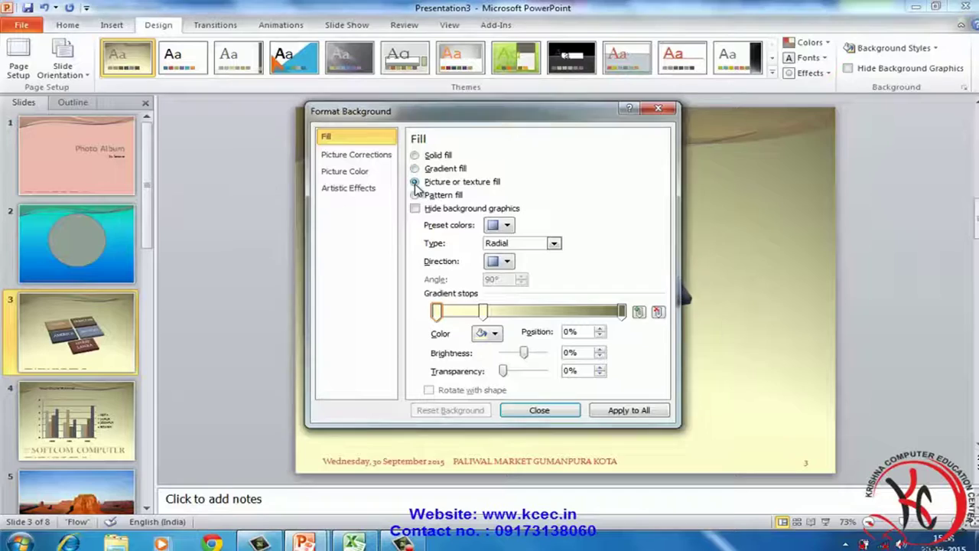
Fill slide 3's background with the blue texture
click(489, 230)
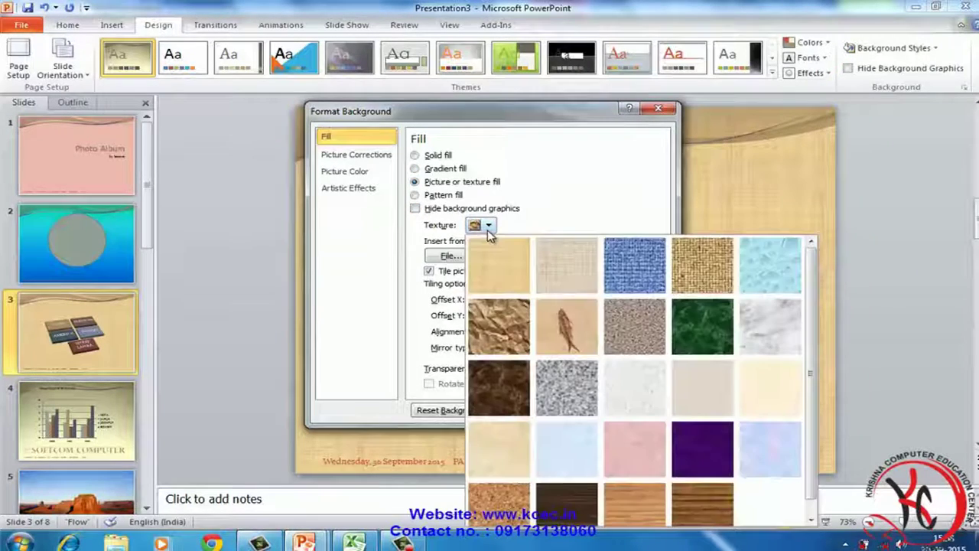
click(629, 293)
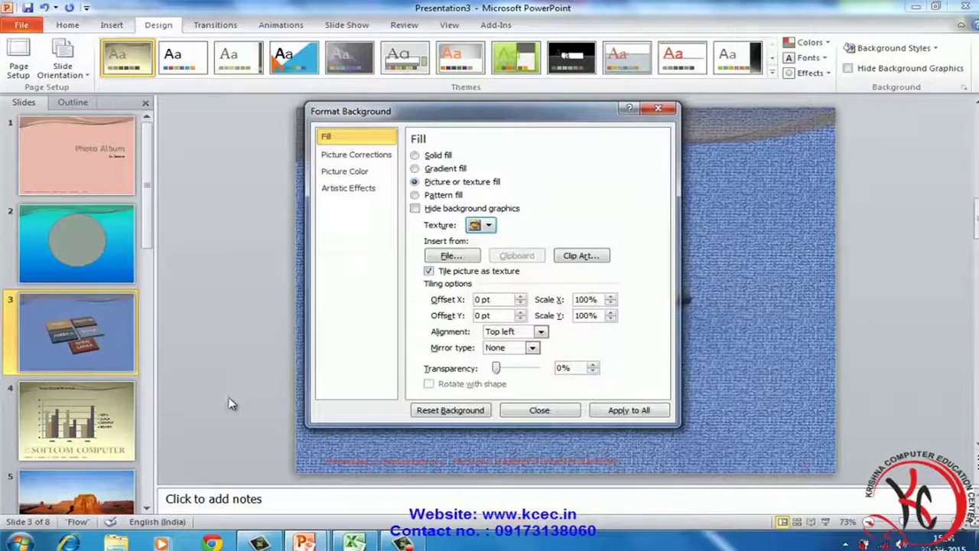
click(97, 430)
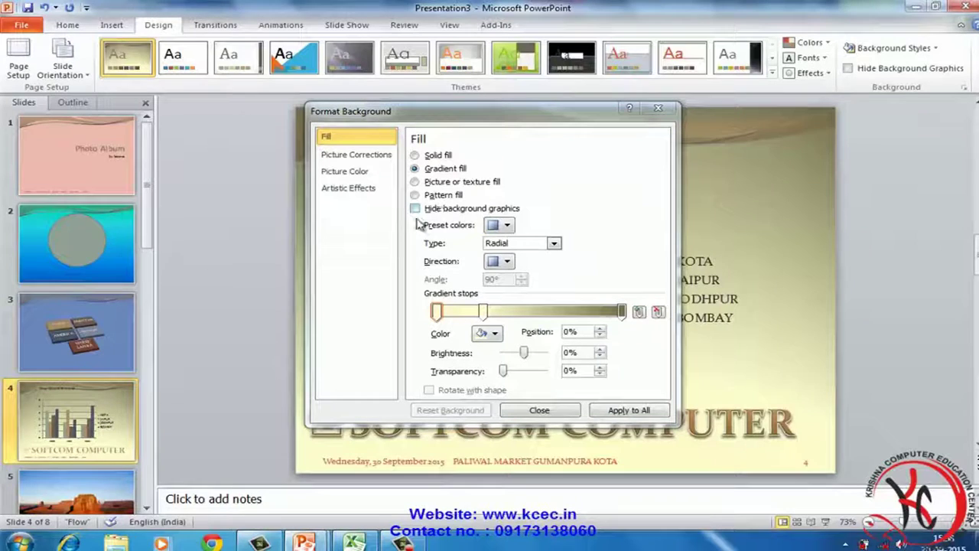
Give slide 4 a lattice pattern fill background with a dark red foreground colour
click(424, 196)
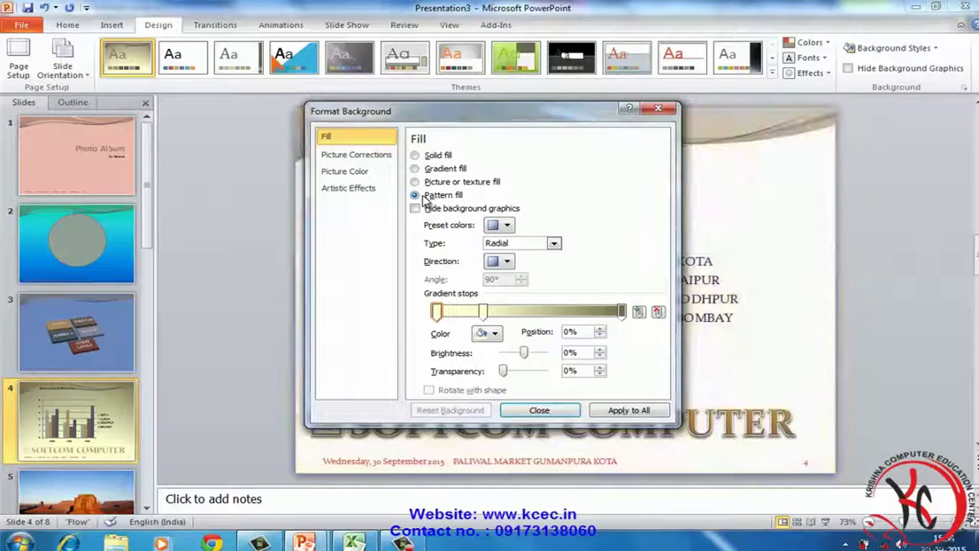
click(598, 320)
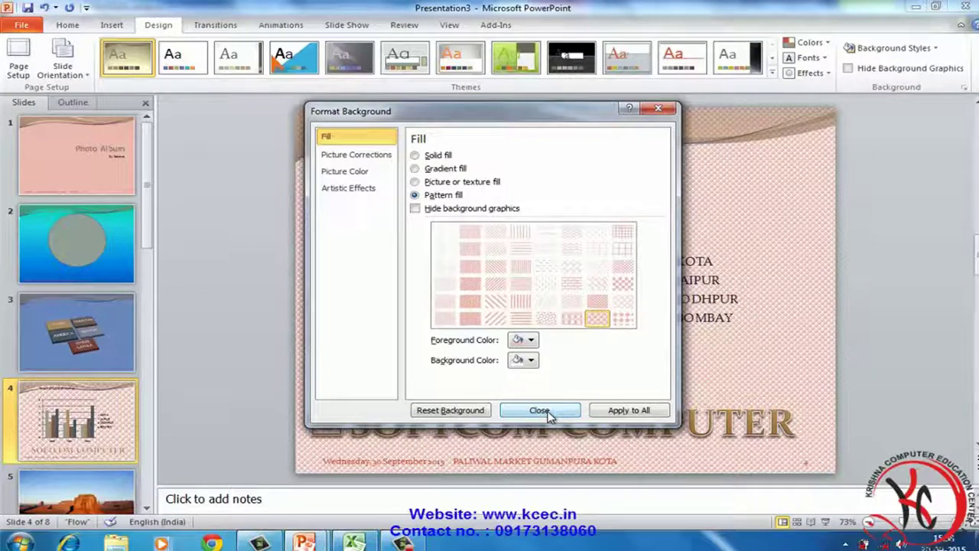
click(528, 341)
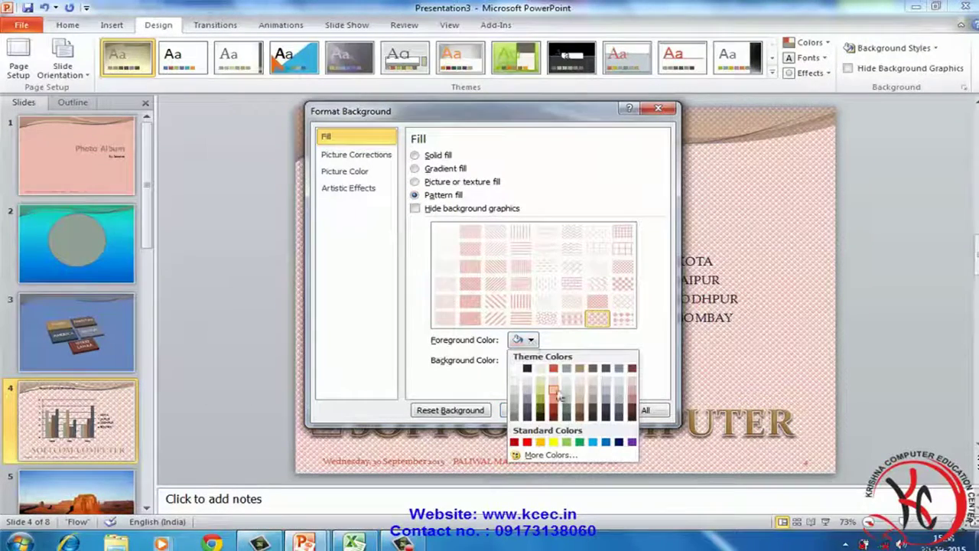
click(555, 412)
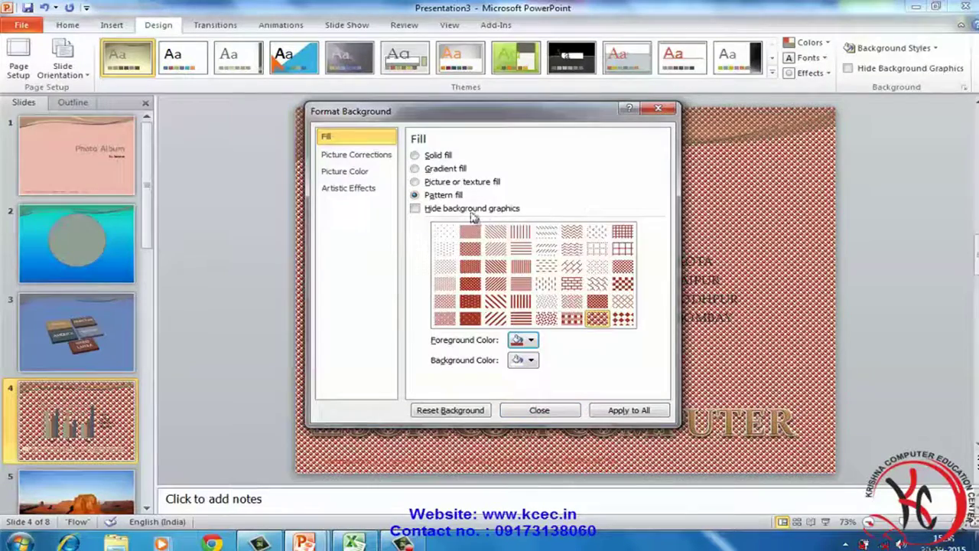
click(540, 411)
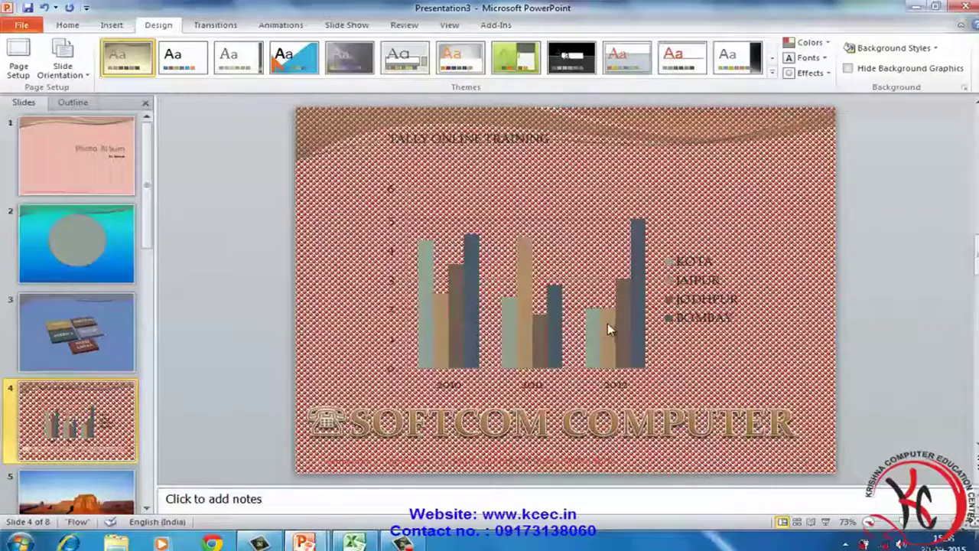
scroll(90, 329, down, 5)
scroll(89, 329, up, 5)
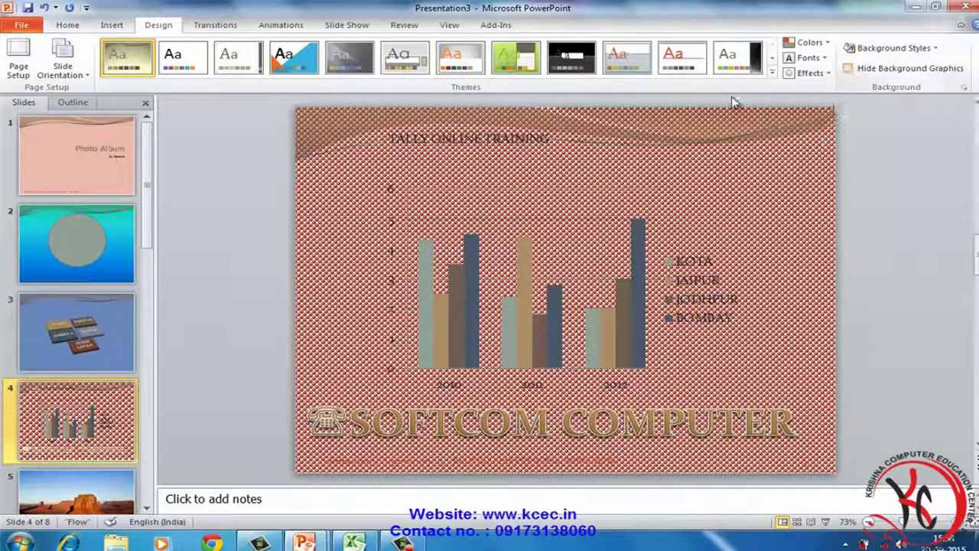
click(19, 74)
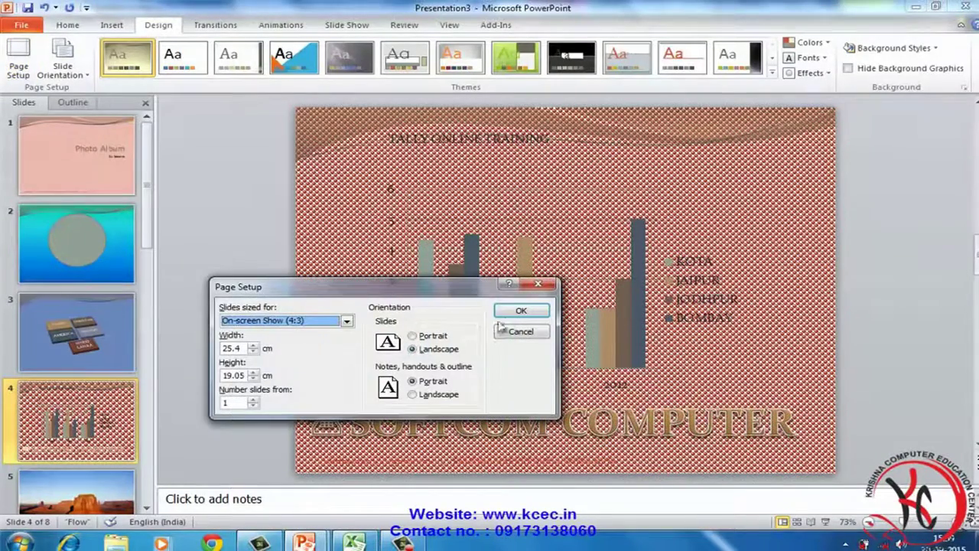
click(519, 331)
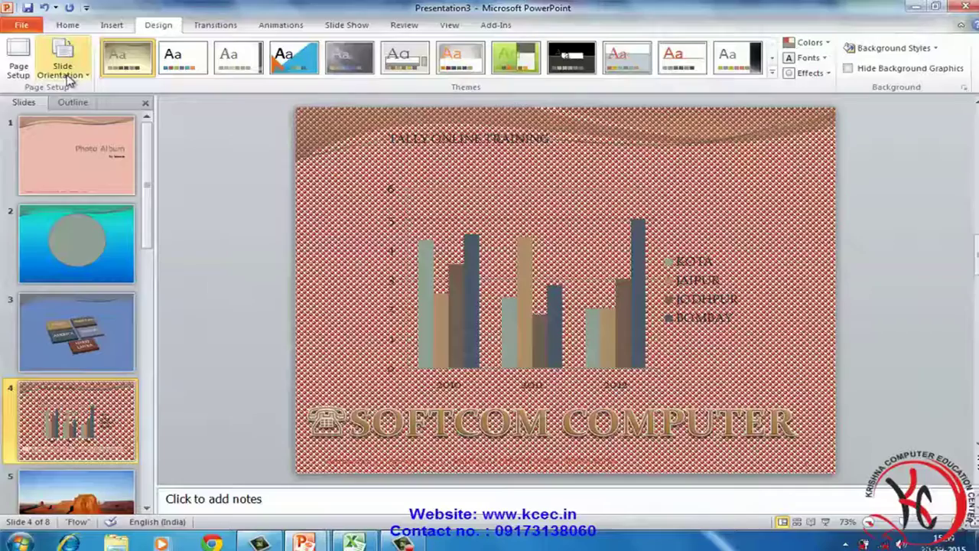
click(63, 74)
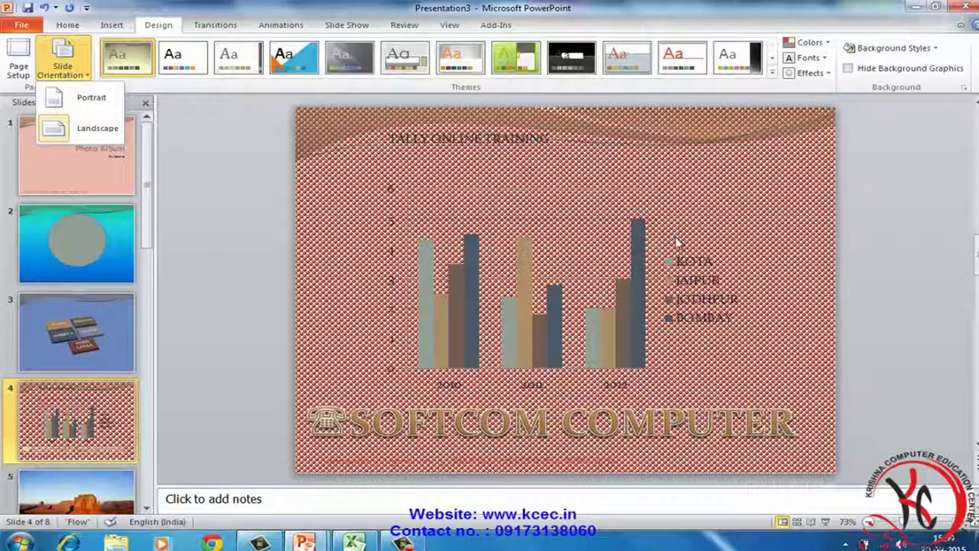
click(92, 105)
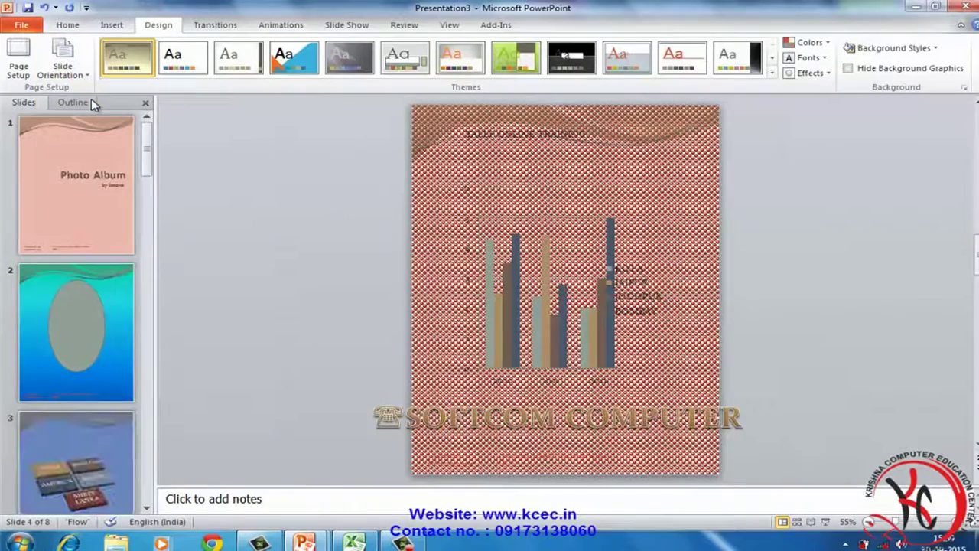
click(63, 68)
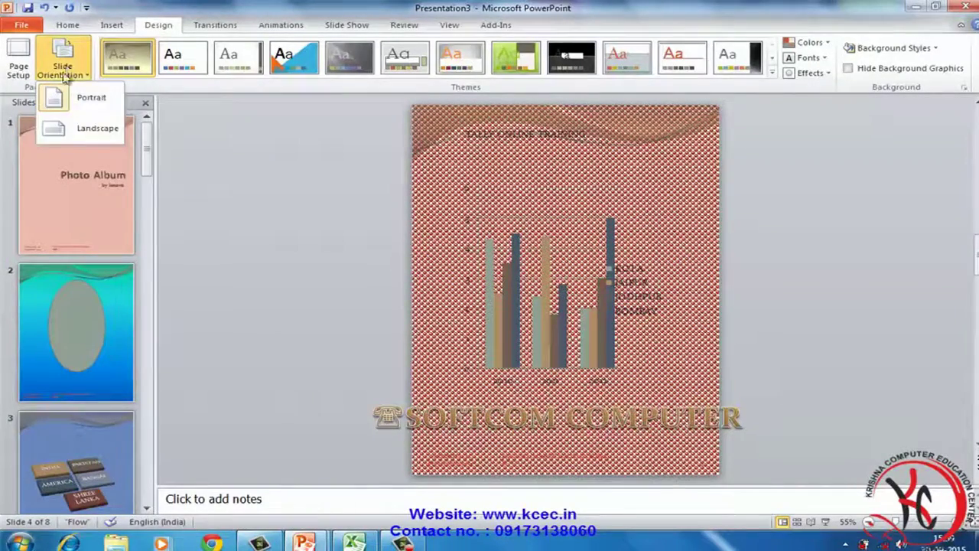
click(86, 130)
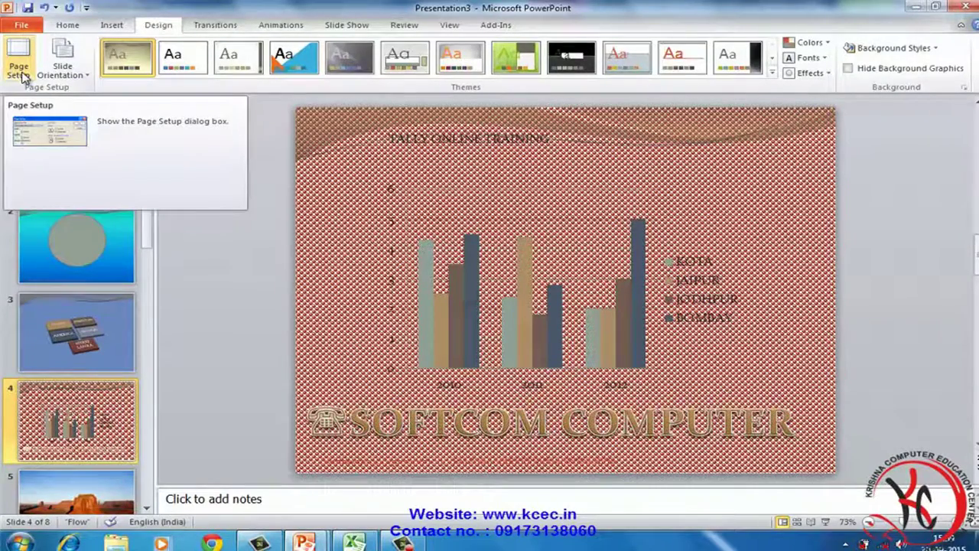
click(22, 75)
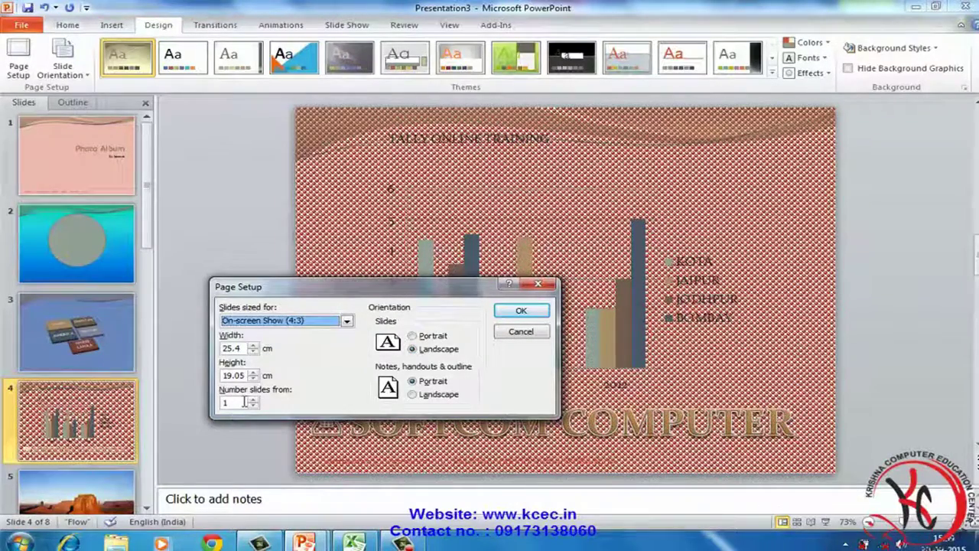
click(522, 312)
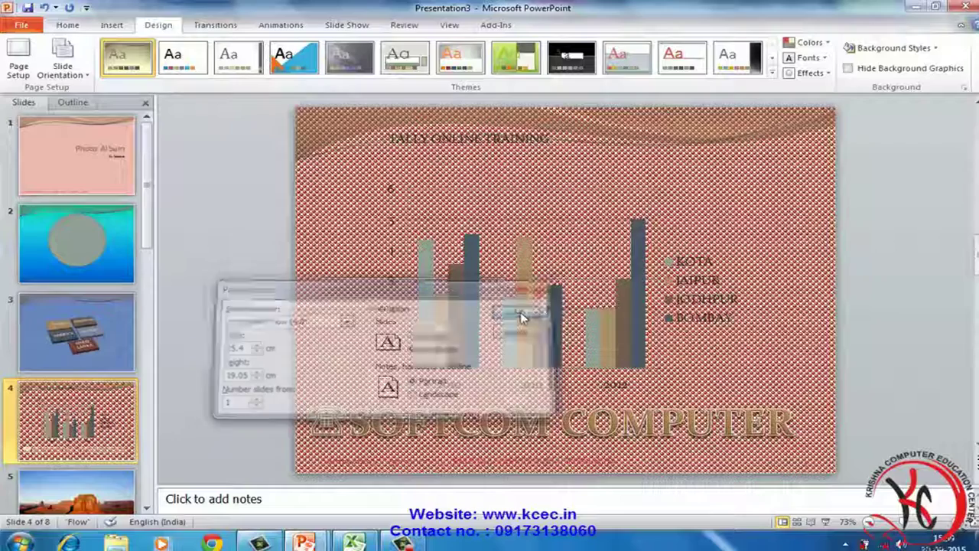